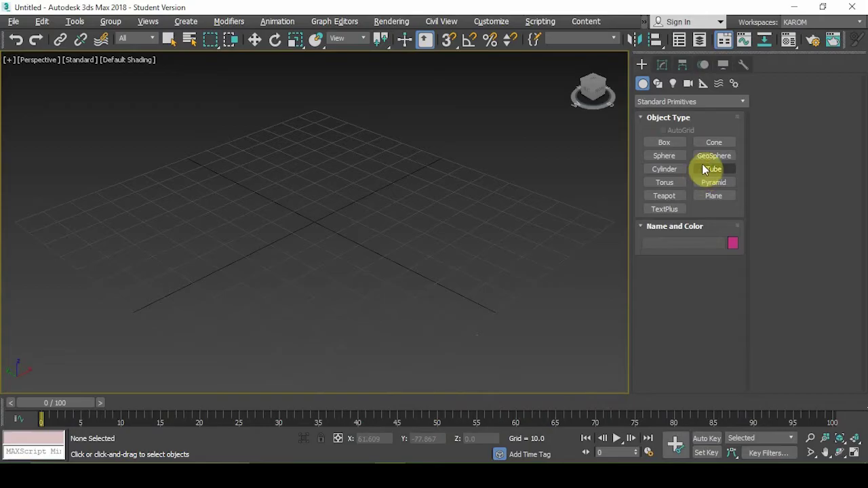
Create Cylinder001 with radius 4.124, height 53.67 and 2 height segments
click(676, 170)
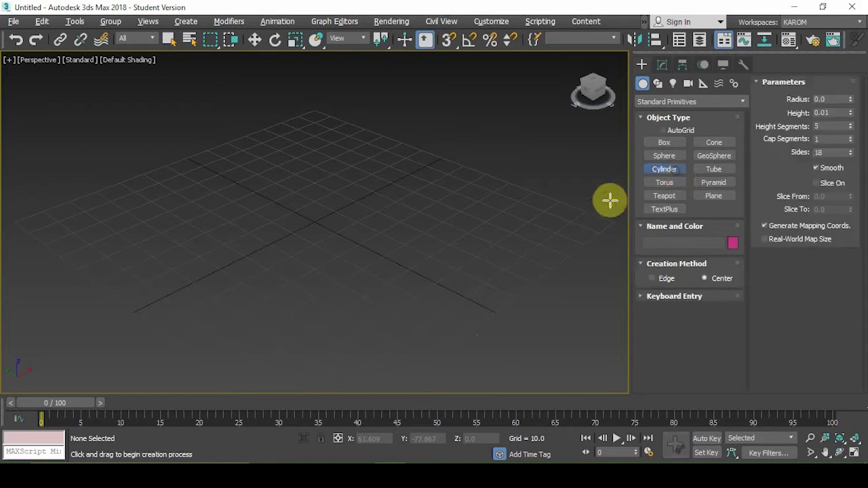
drag(312, 221, 318, 223)
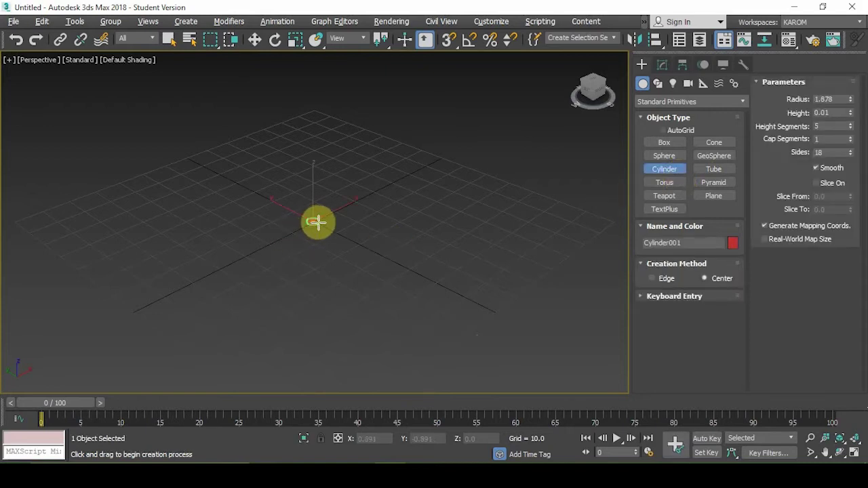
key(F4)
key(z)
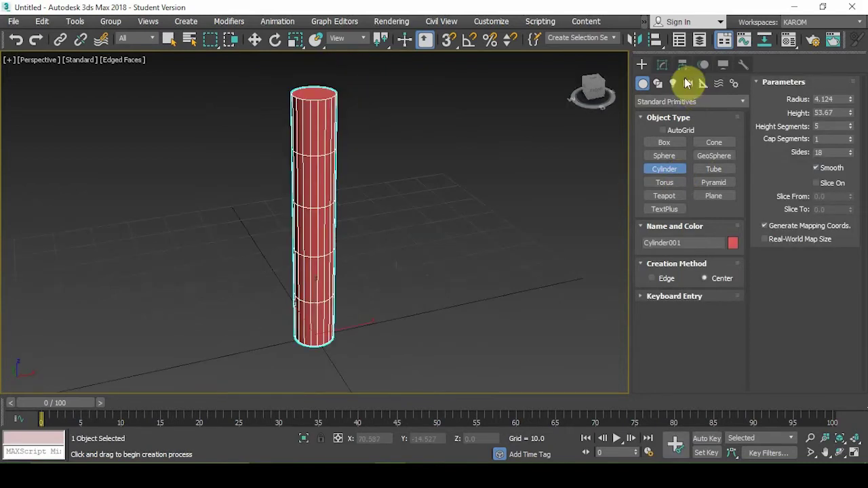
click(663, 66)
click(734, 280)
click(735, 281)
click(734, 281)
right_click(309, 181)
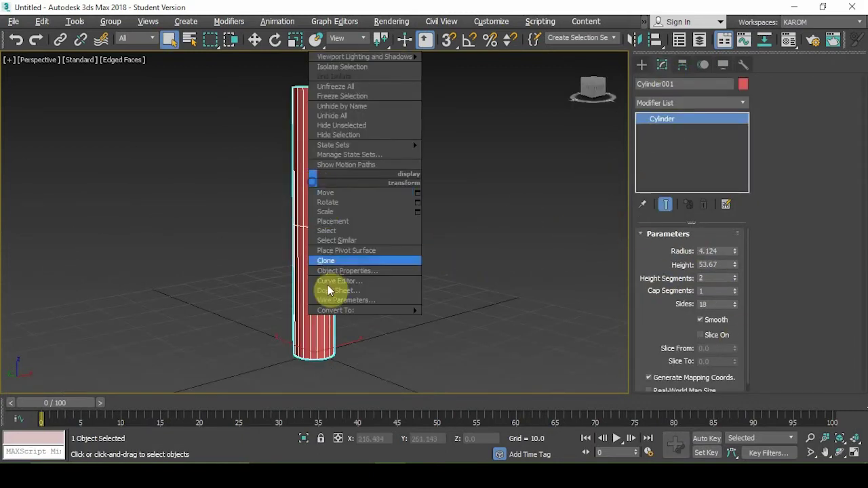
Convert Cylinder001 to Editable Poly and raise its middle edge loop to Z 41.421
click(452, 319)
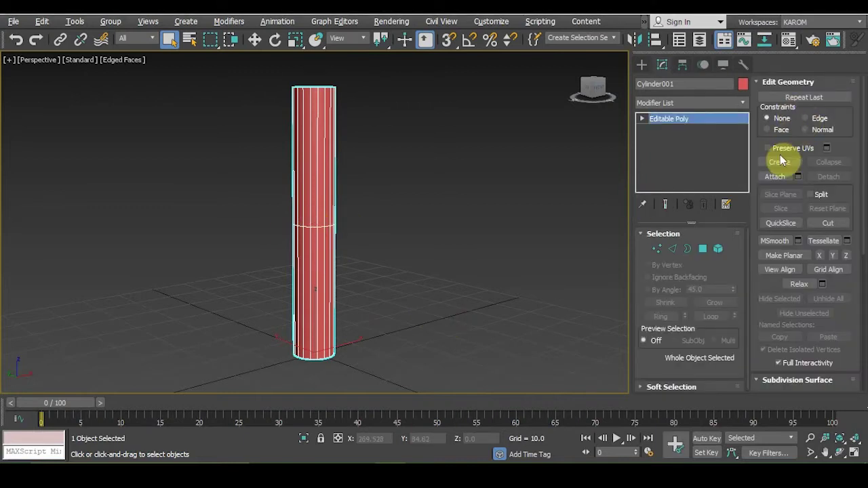
click(672, 248)
double_click(335, 209)
key(w)
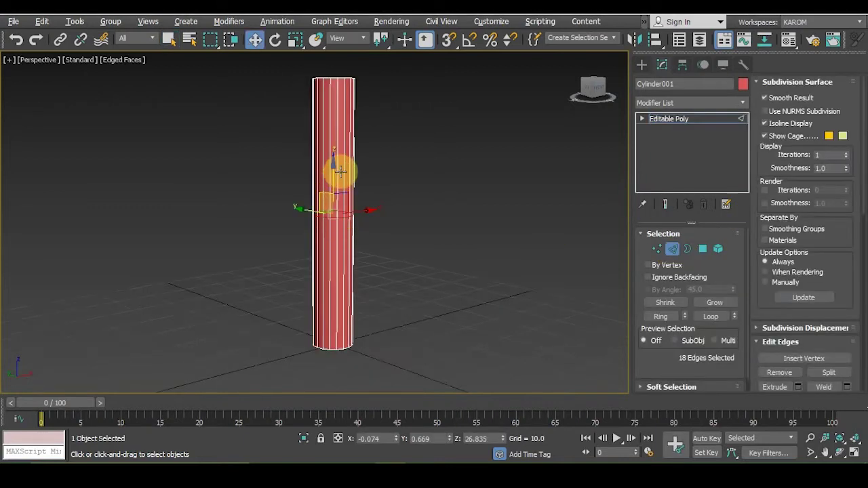
drag(333, 151, 334, 34)
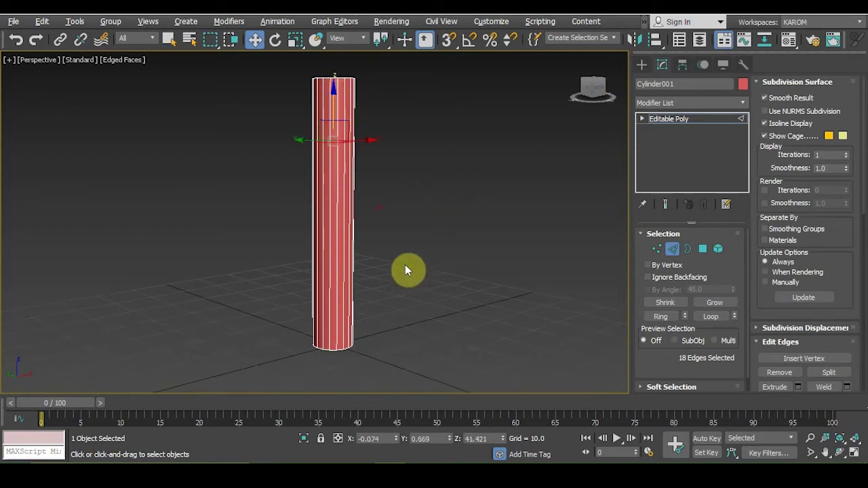
click(657, 249)
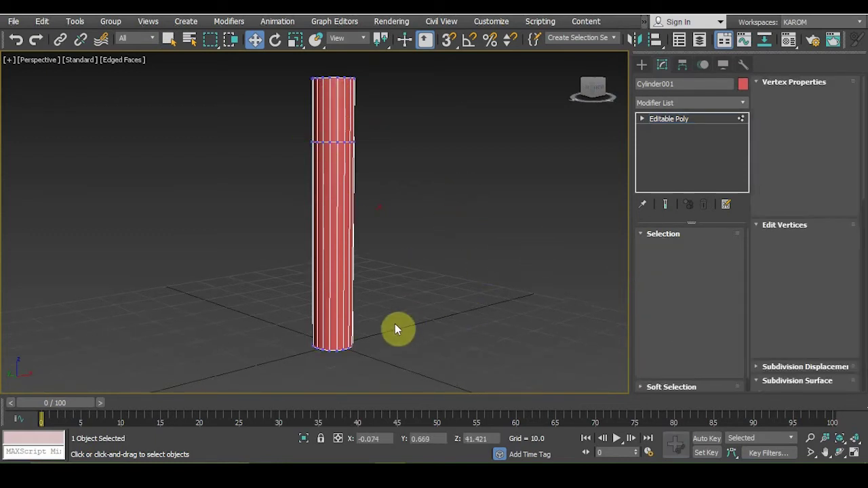
Scale the bottom ring of vertices inward to taper the pen's base
alt+middle_drag(394, 323, 399, 299)
drag(287, 330, 459, 391)
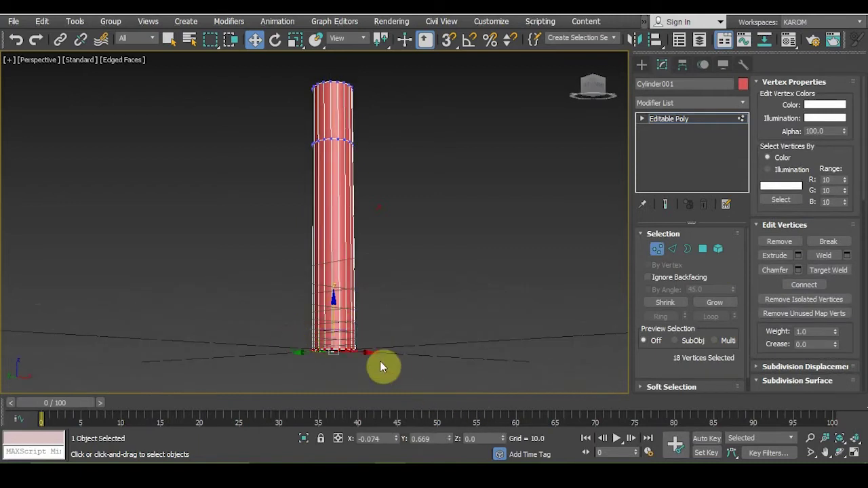
key(r)
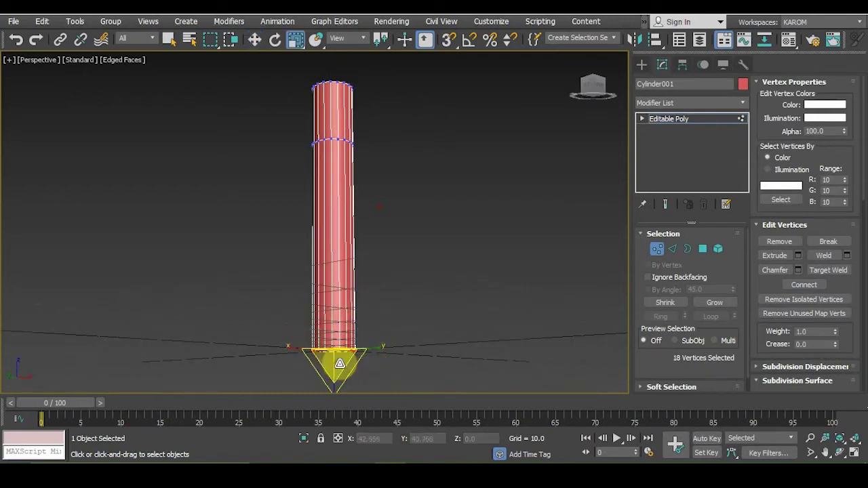
drag(340, 364, 345, 378)
mouse_move(345, 378)
alt+middle_down()
mouse_move(416, 176)
mouse_move(416, 210)
alt+middle_up()
Scale the top ring of vertices down to about 85%
drag(275, 161, 412, 228)
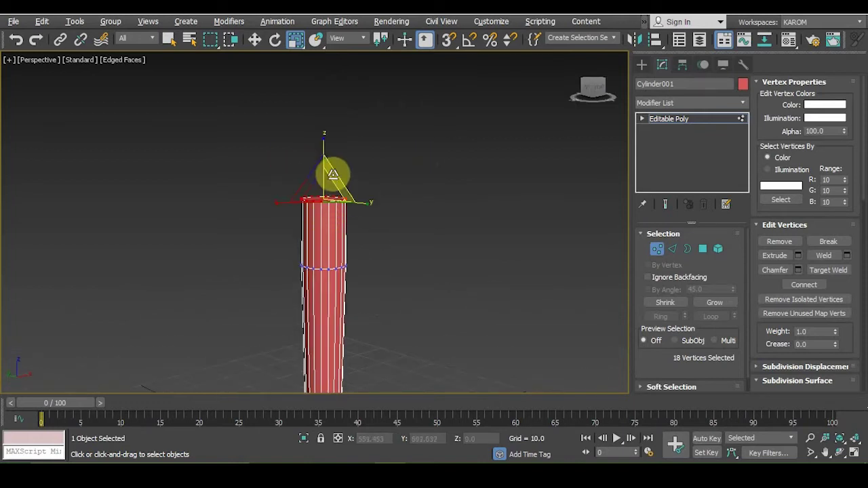
key(w)
mouse_move(355, 178)
alt+middle_down()
mouse_move(374, 190)
mouse_move(320, 184)
alt+middle_up()
key(r)
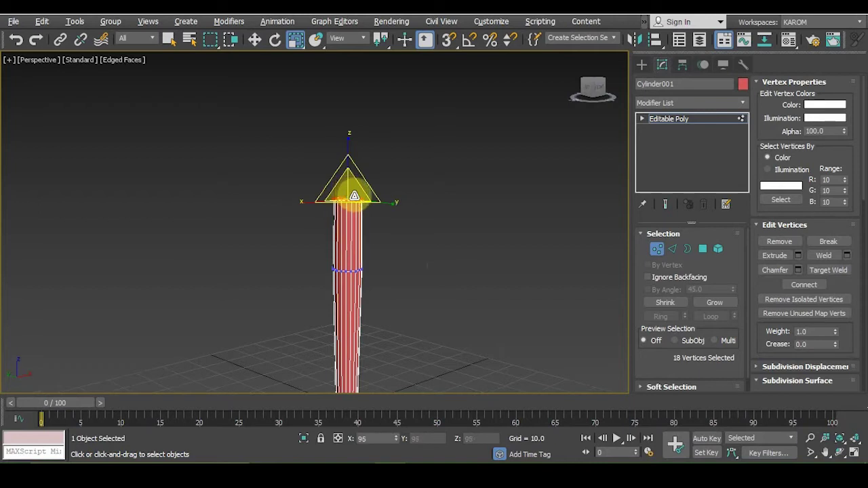
drag(357, 201, 358, 203)
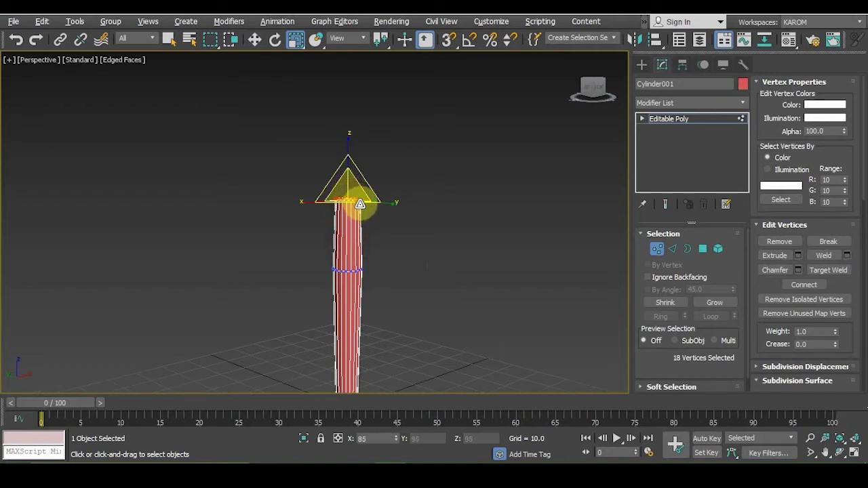
alt+middle_drag(422, 229, 414, 188)
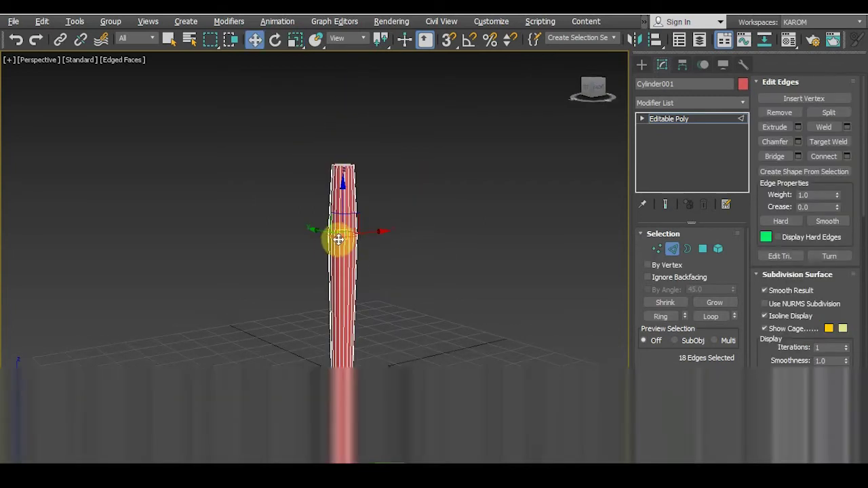
Connect the vertical edge ring with a new loop at slide 97, then select both adjacent loops
scroll(338, 238, up, 5)
click(347, 231)
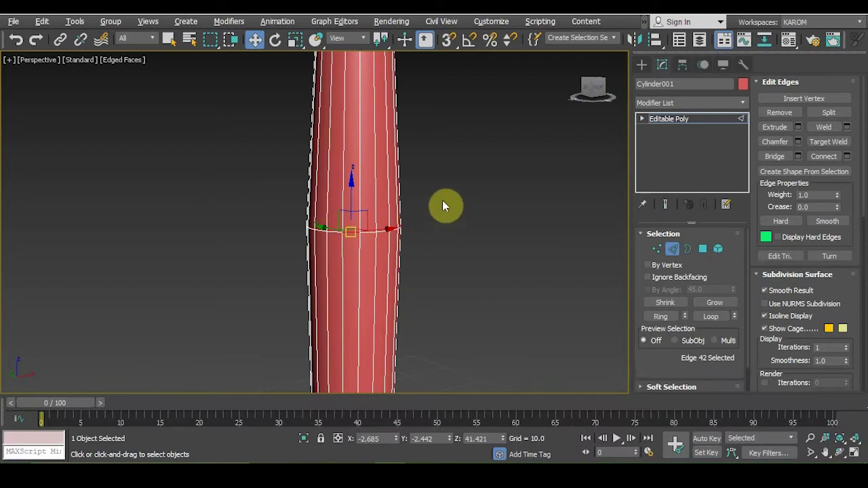
drag(242, 208, 242, 209)
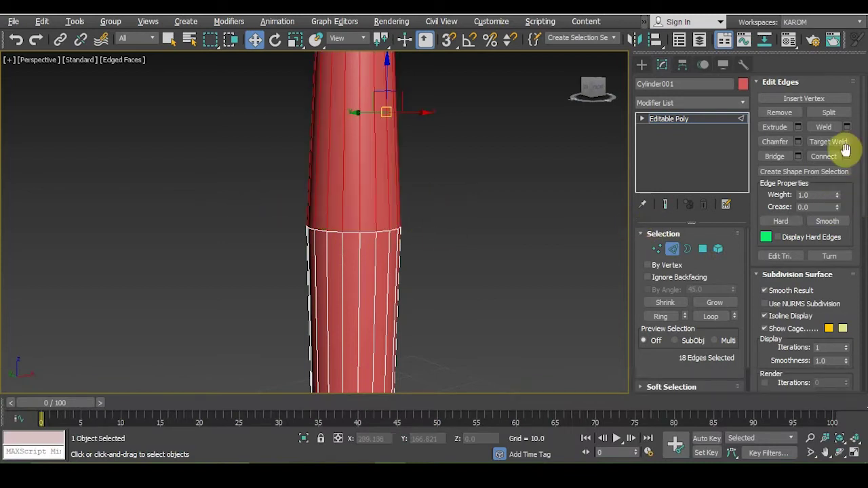
click(832, 161)
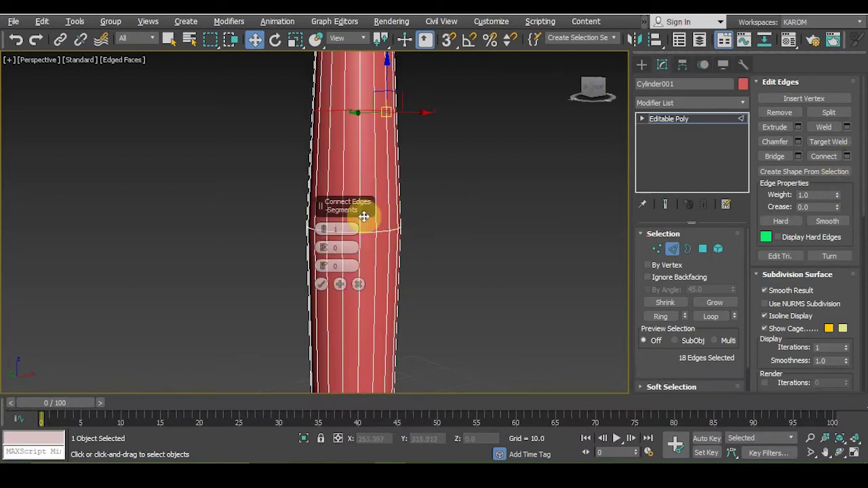
drag(323, 248, 325, 256)
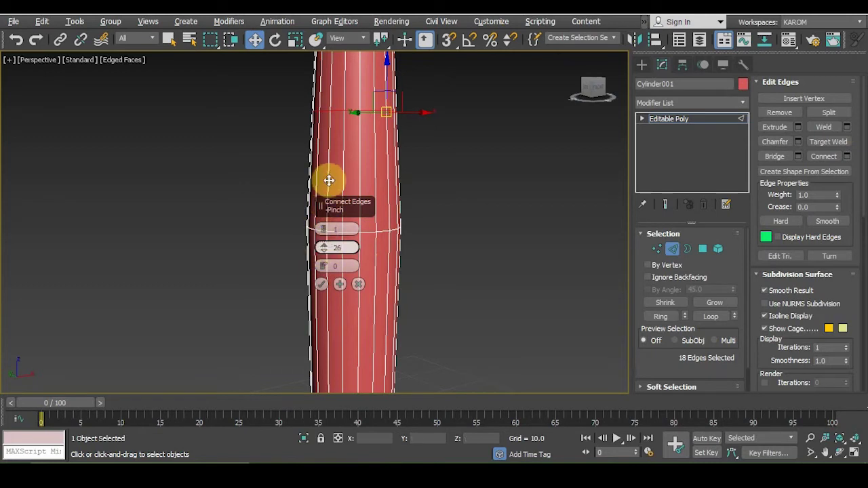
drag(326, 265, 354, 19)
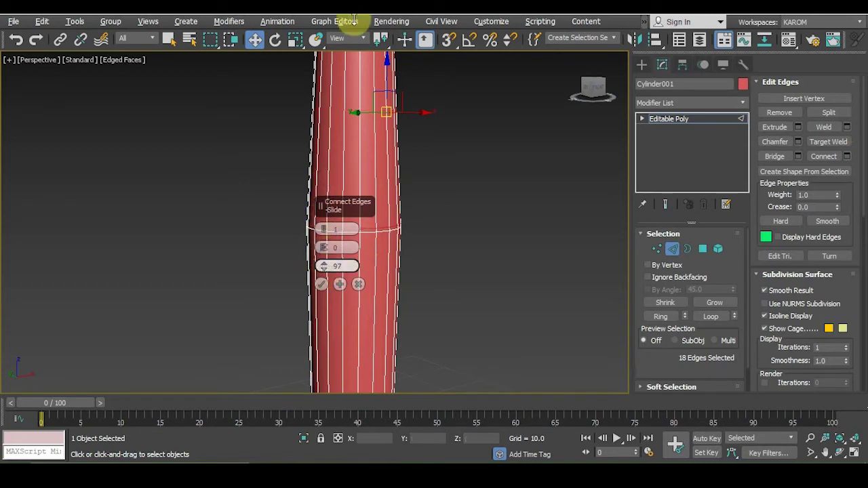
click(323, 284)
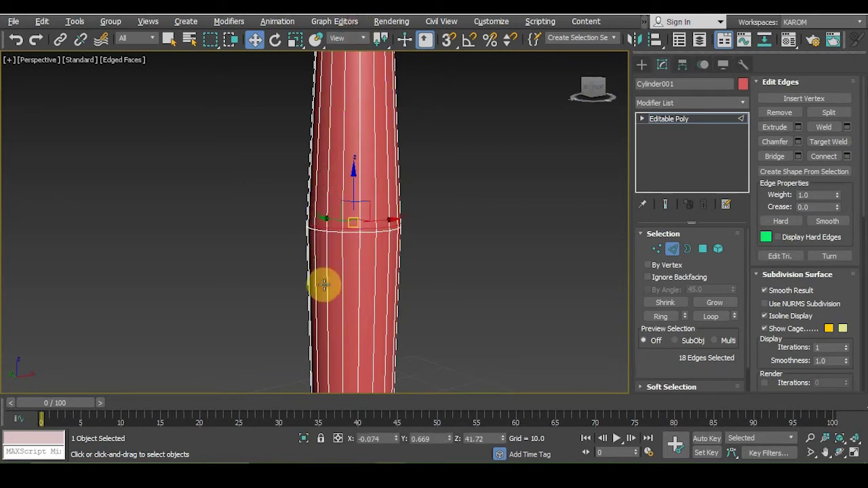
ctrl+double_click(364, 230)
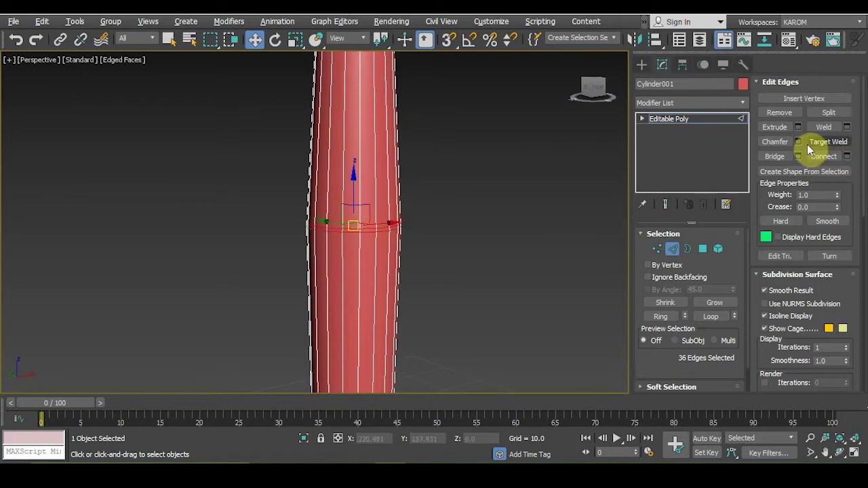
Extrude both edge loops with height 0.173 and width 0.342 into a thin ring
click(797, 127)
mouse_move(319, 223)
mouse_down()
mouse_move(323, 246)
mouse_move(325, 233)
mouse_up()
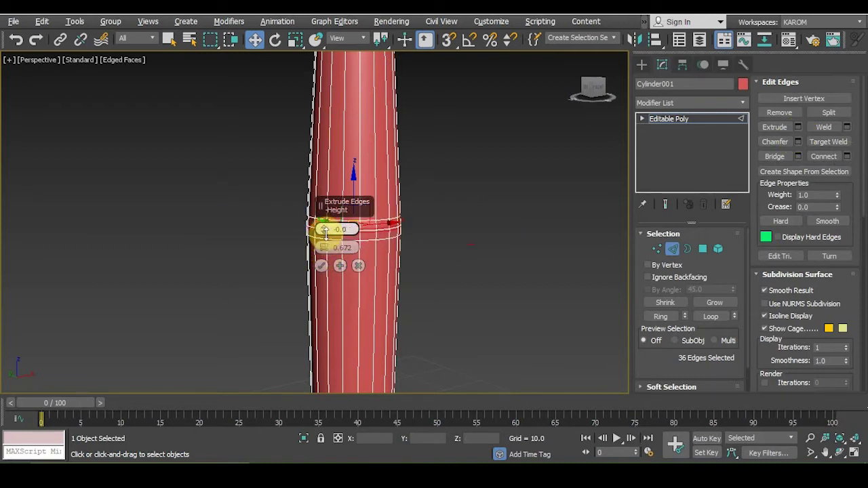
drag(326, 233, 324, 253)
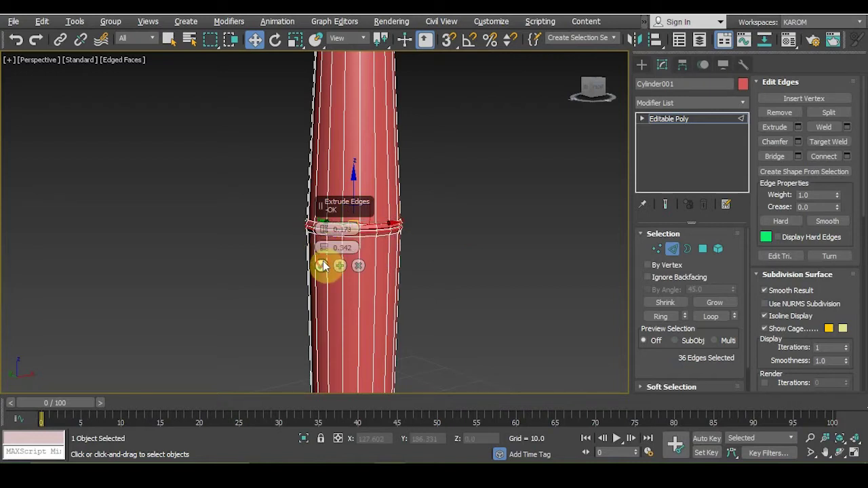
click(321, 265)
click(430, 242)
scroll(387, 223, down, 5)
mouse_move(387, 218)
alt+middle_down()
mouse_move(408, 255)
mouse_move(363, 259)
alt+middle_up()
scroll(363, 259, up, 5)
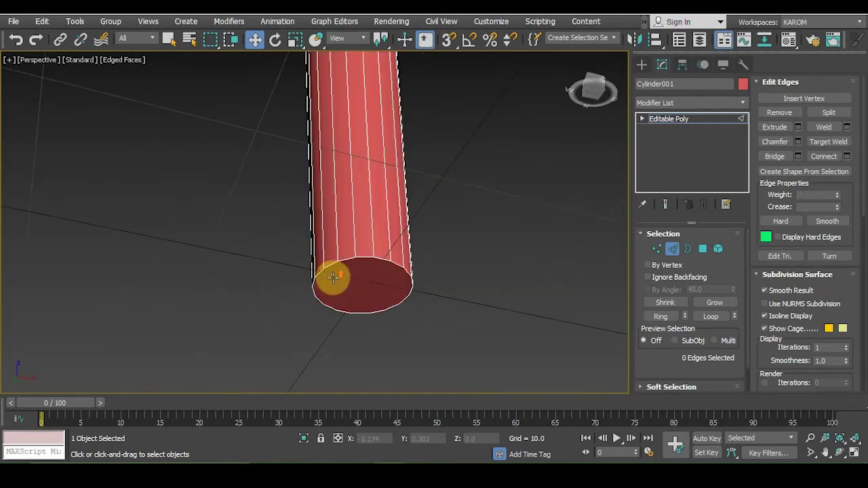
Chamfer the bottom cap's border edges by 0.832 with 4 segments for a rounded end
click(684, 248)
click(702, 249)
click(369, 297)
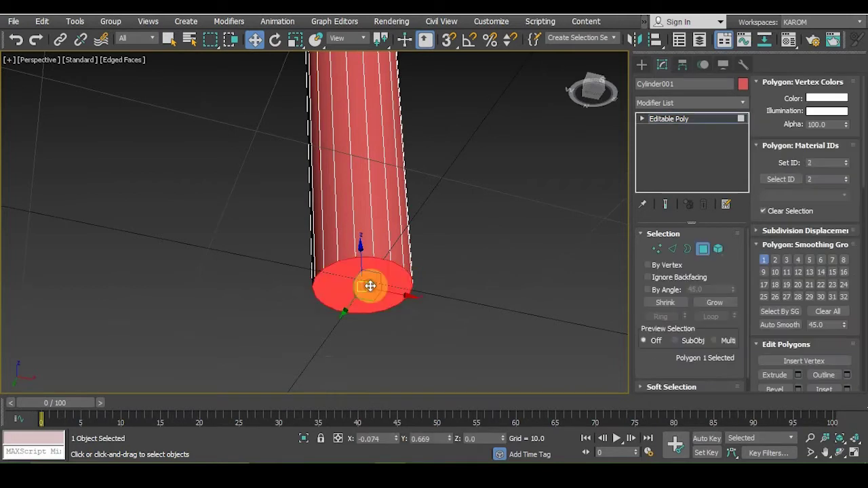
click(674, 246)
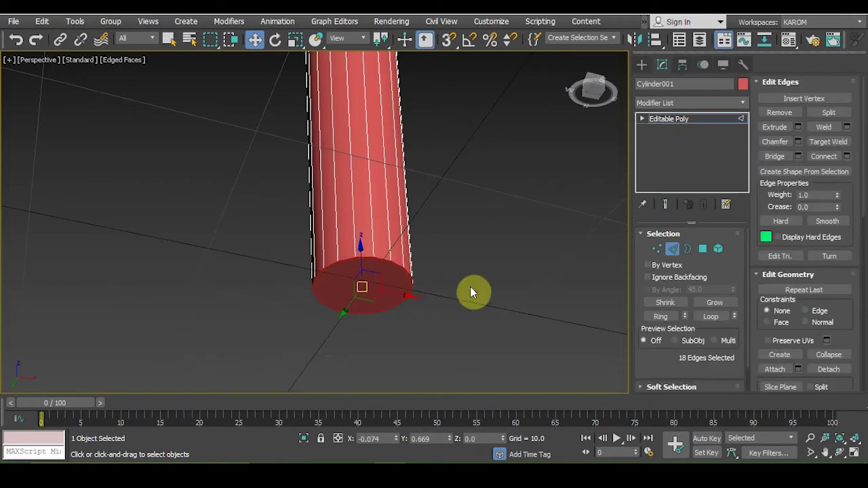
click(798, 141)
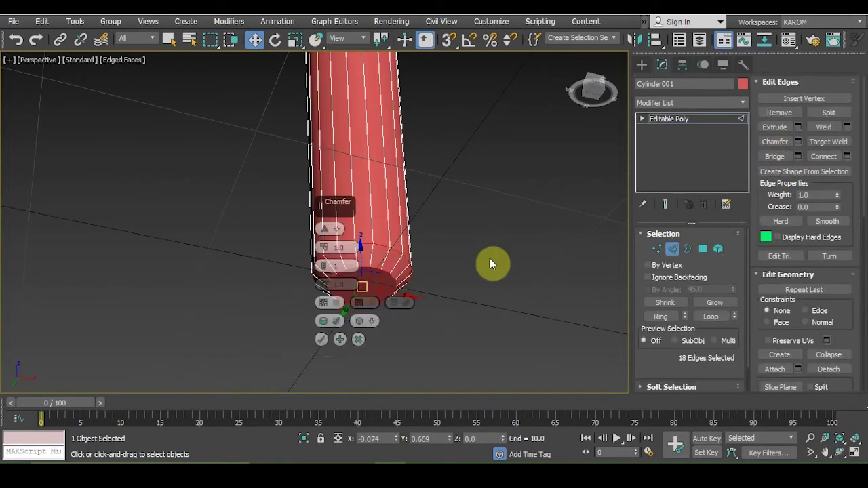
alt+middle_drag(454, 264, 443, 300)
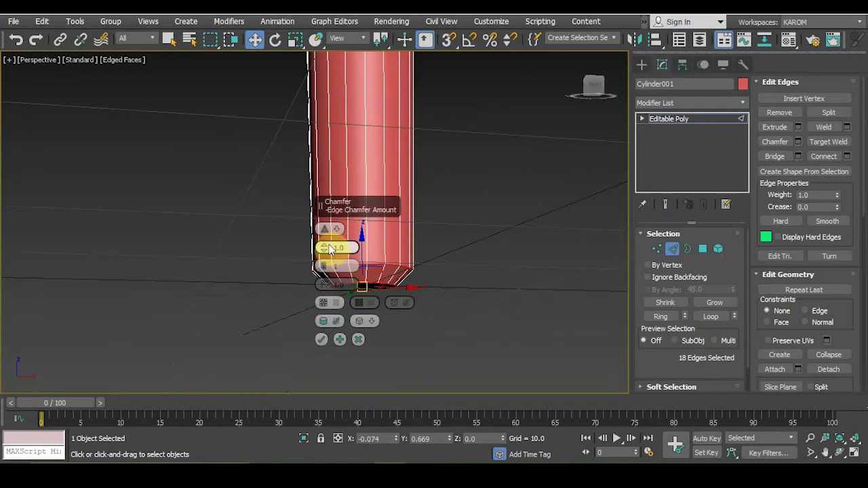
drag(327, 248, 320, 242)
click(321, 339)
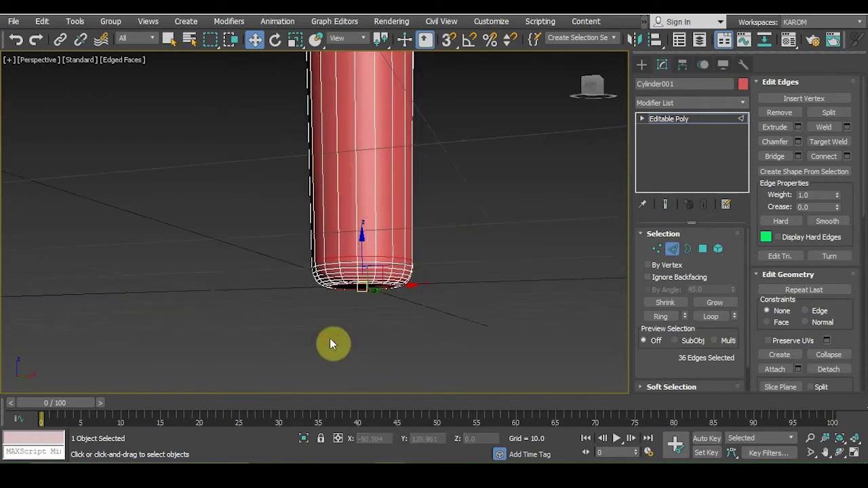
Move the bottom cap polygon slightly up along Z
key(4)
alt+middle_drag(329, 337, 414, 225)
click(395, 225)
alt+middle_drag(456, 190, 496, 178)
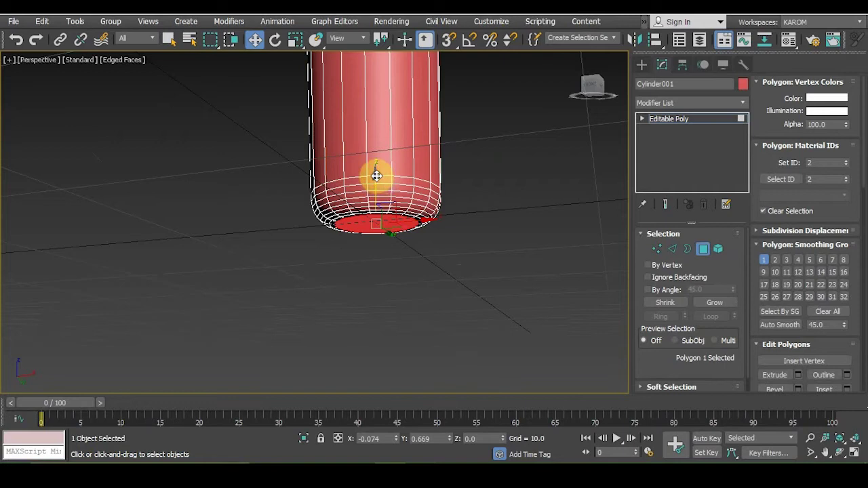
drag(376, 178, 376, 176)
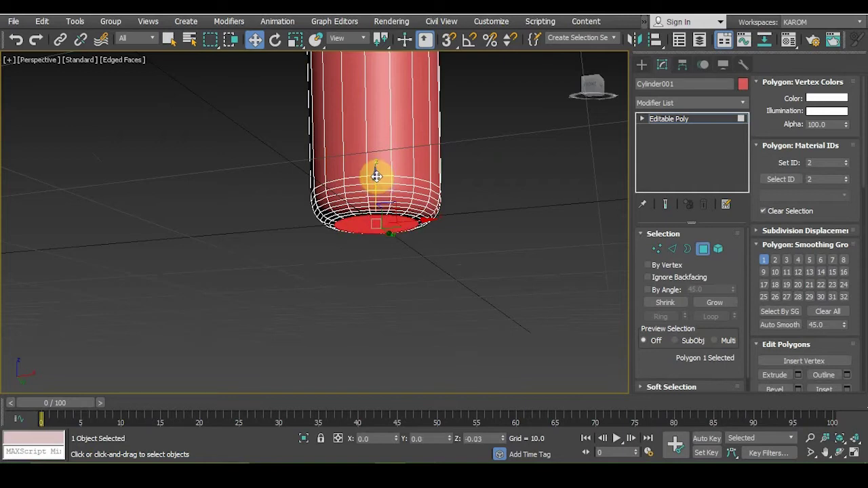
click(477, 164)
Bevel the top cap with height about 0.23 and outline -0.465
mouse_move(475, 163)
alt+middle_down()
mouse_move(471, 187)
mouse_move(472, 145)
alt+middle_up()
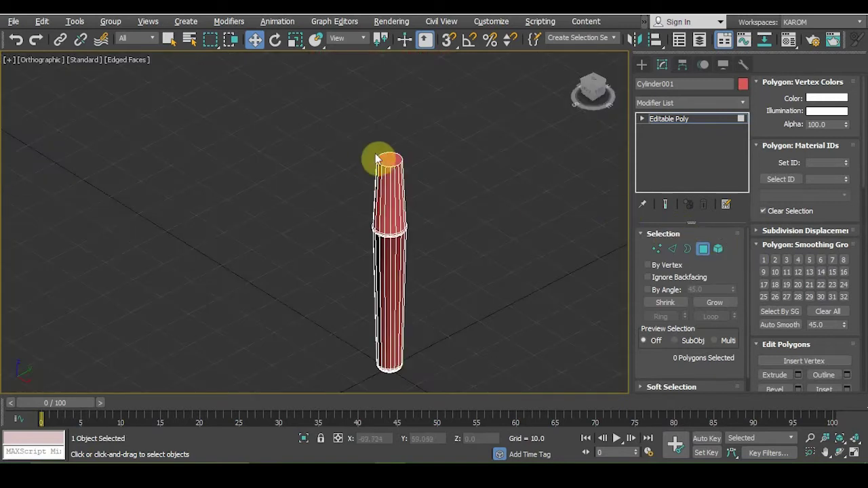
click(387, 160)
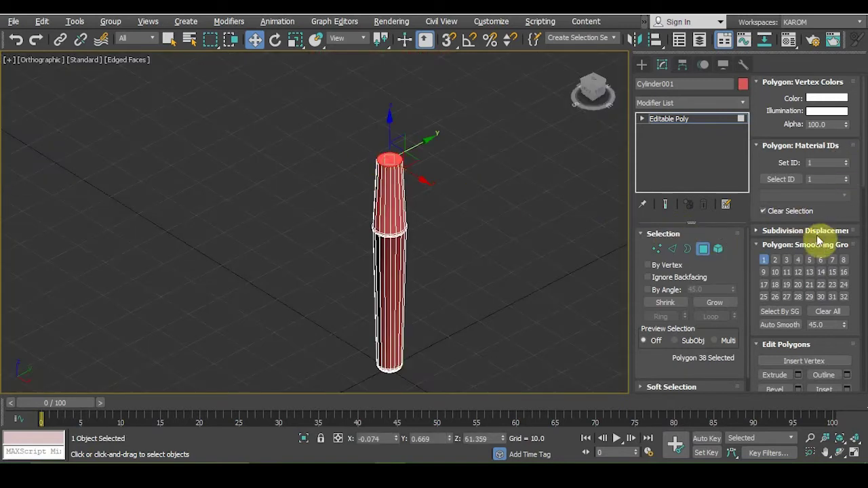
click(797, 388)
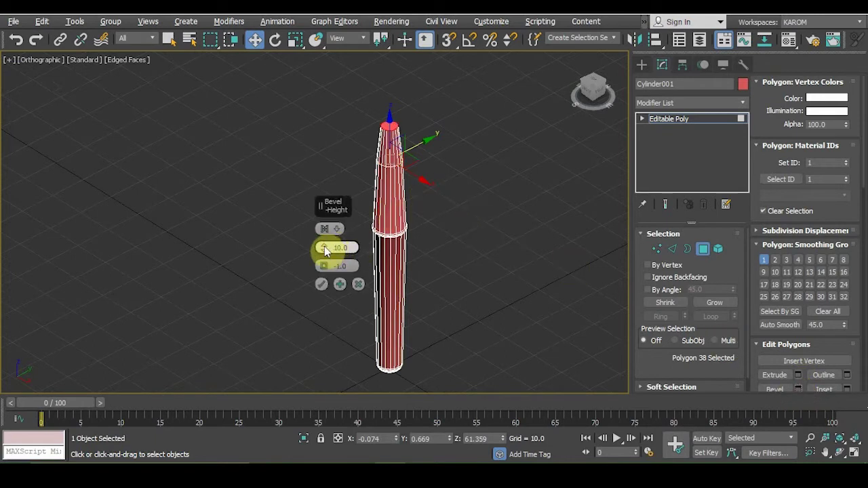
right_click(323, 268)
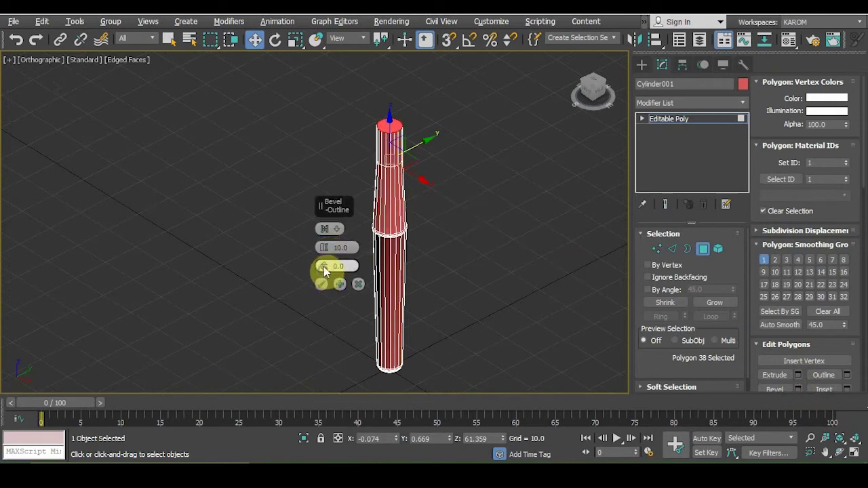
drag(325, 250, 321, 291)
scroll(327, 250, up, 4)
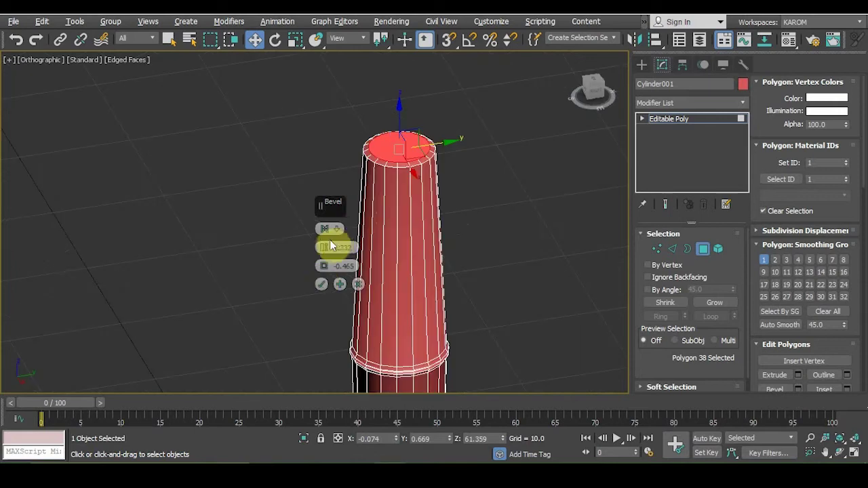
click(323, 283)
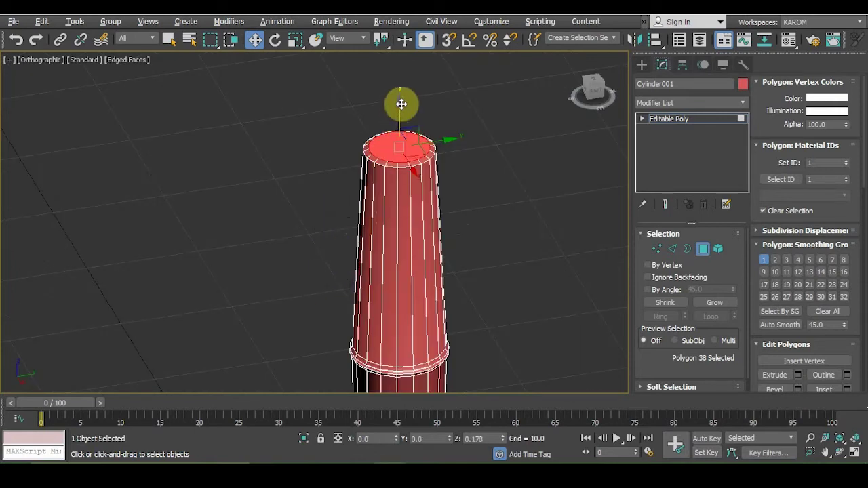
drag(400, 103, 400, 105)
click(515, 235)
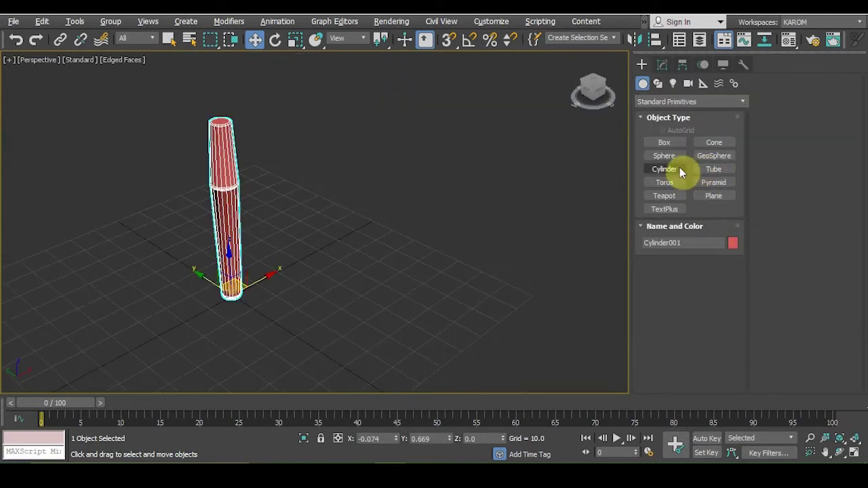
Create Cylinder002 (radius 2.857, height 13.814, 1 height segment) and convert it to Editable Poly
click(679, 169)
drag(357, 274, 371, 273)
click(662, 65)
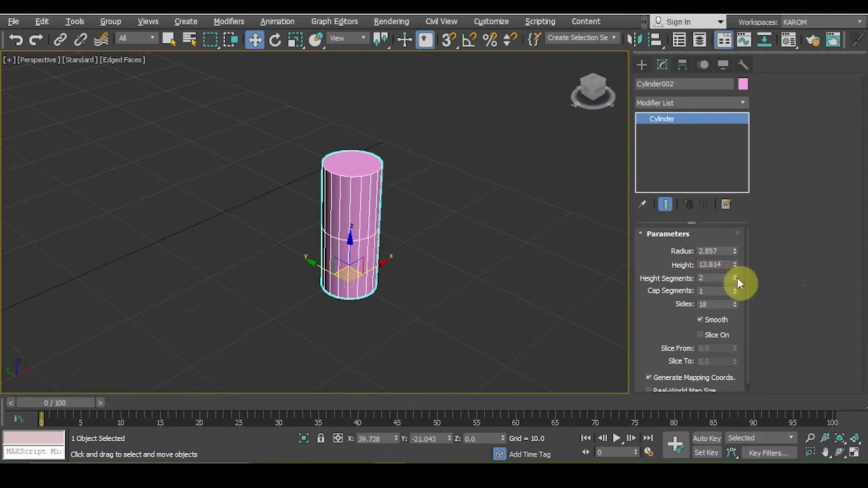
right_click(378, 211)
mouse_move(406, 341)
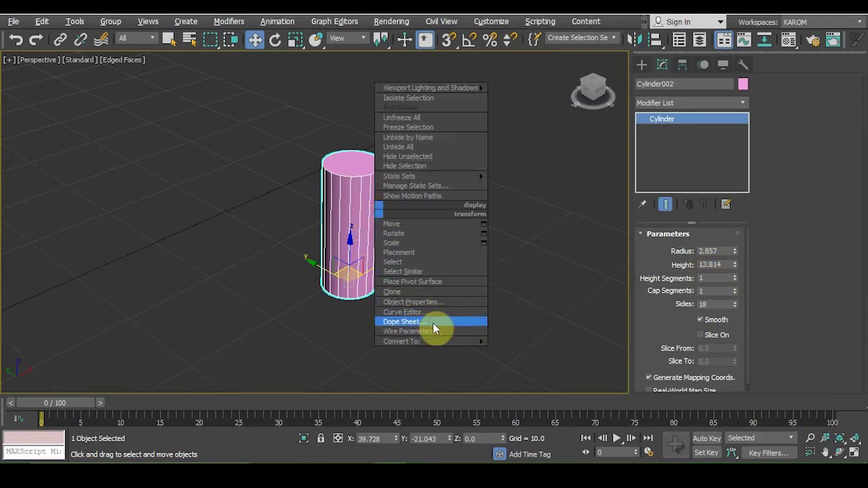
click(505, 351)
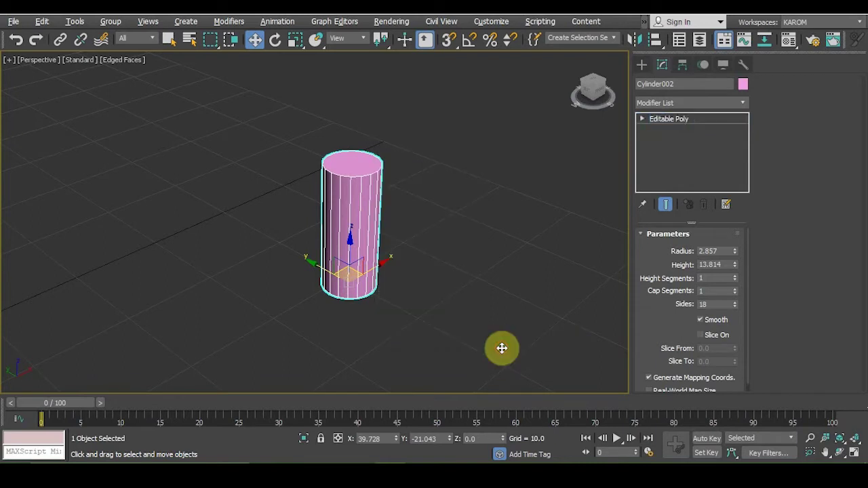
Delete Cylinder002's top and bottom caps and several front side polygons, leaving an open strip
key(4)
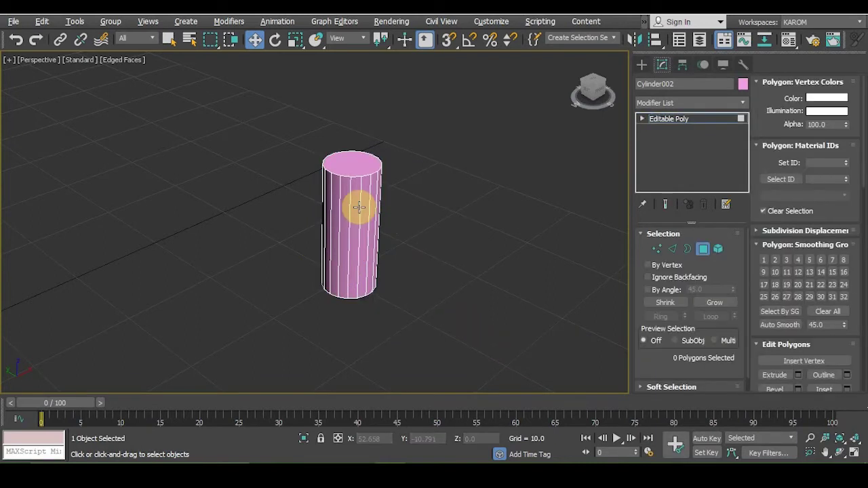
click(359, 207)
key(Delete)
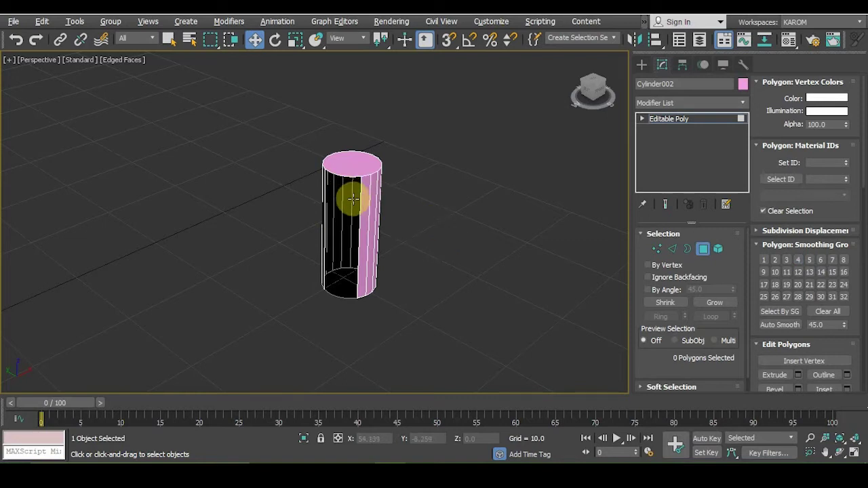
click(350, 165)
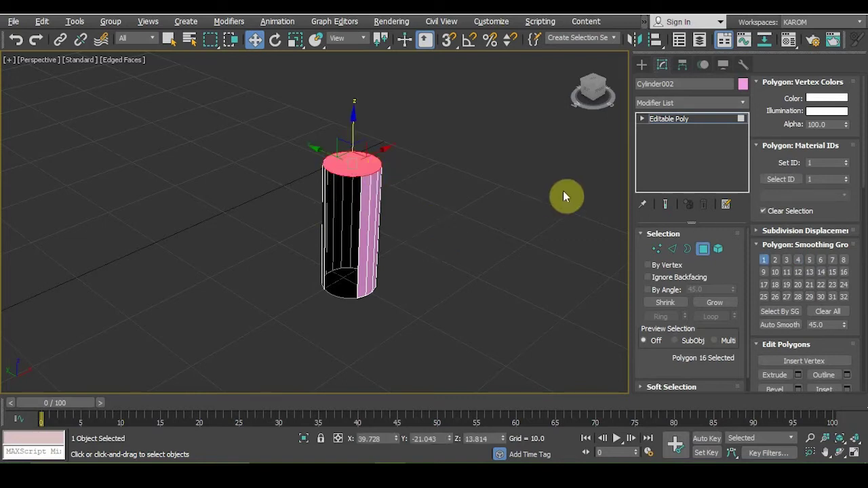
key(Delete)
click(343, 291)
key(Delete)
click(361, 268)
key(Delete)
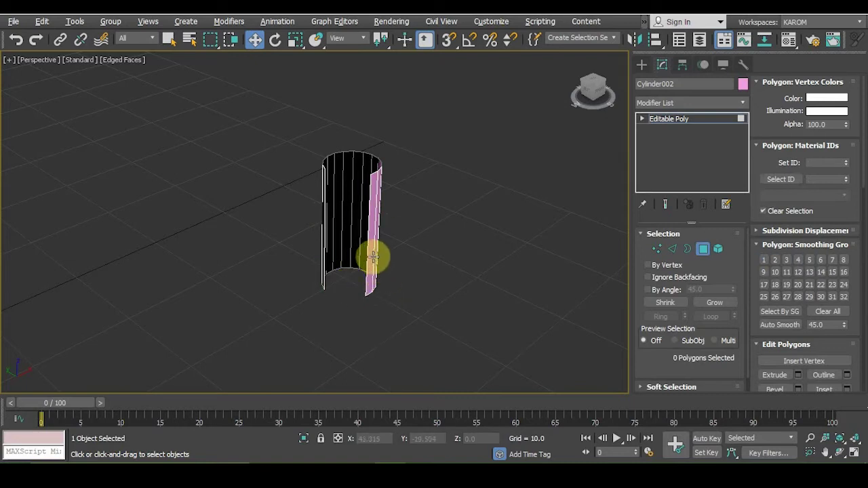
click(371, 237)
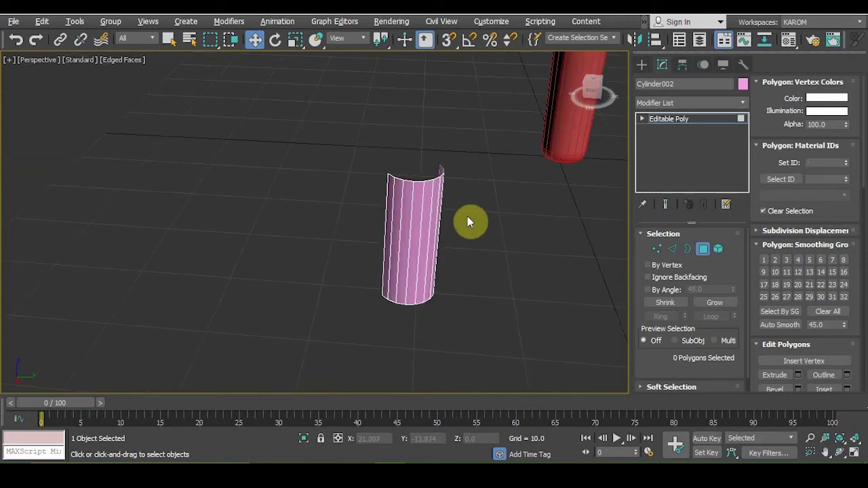
Raise the shell's top-edge vertices, lifting the central ones higher toward a point
click(656, 249)
click(404, 178)
drag(407, 173, 413, 181)
ctrl+click(433, 178)
ctrl+click(438, 176)
drag(438, 176, 421, 106)
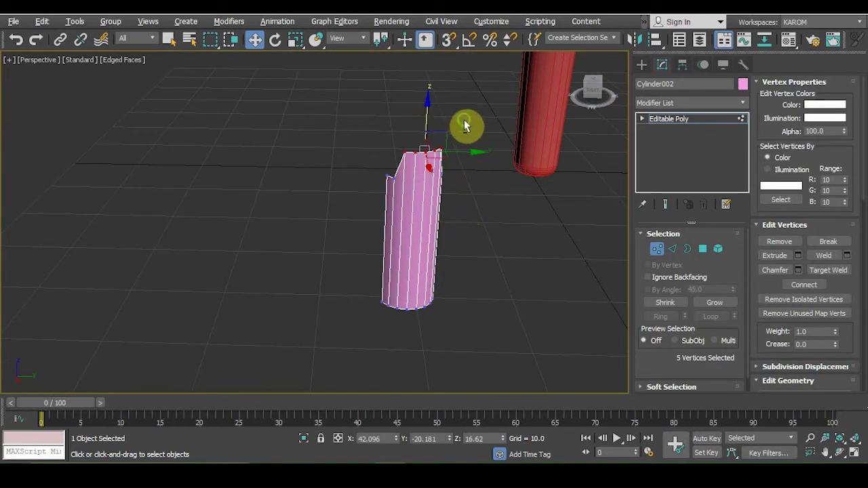
alt+middle_drag(465, 126, 434, 126)
drag(427, 113, 427, 106)
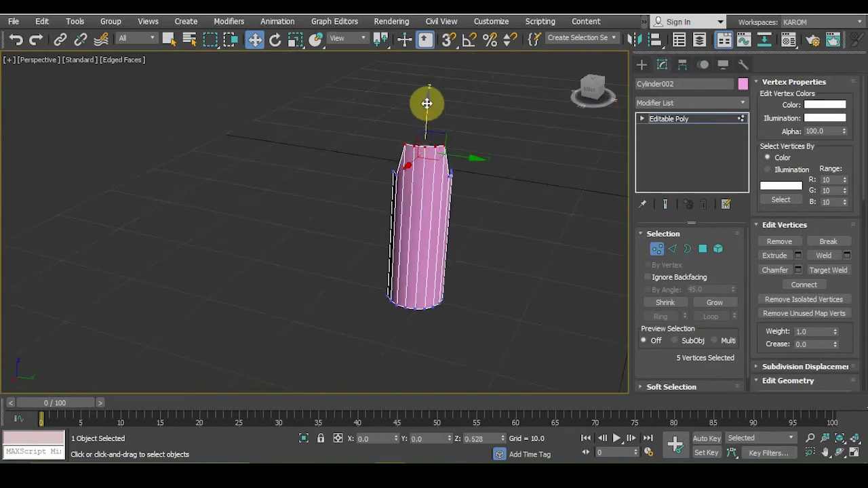
alt+click(445, 159)
drag(424, 120, 428, 85)
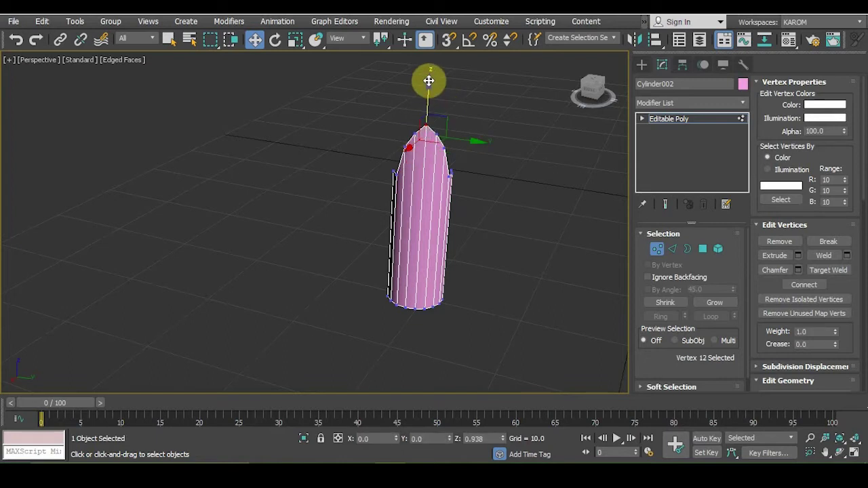
mouse_move(429, 78)
mouse_down()
mouse_move(429, 69)
mouse_move(422, 128)
mouse_up()
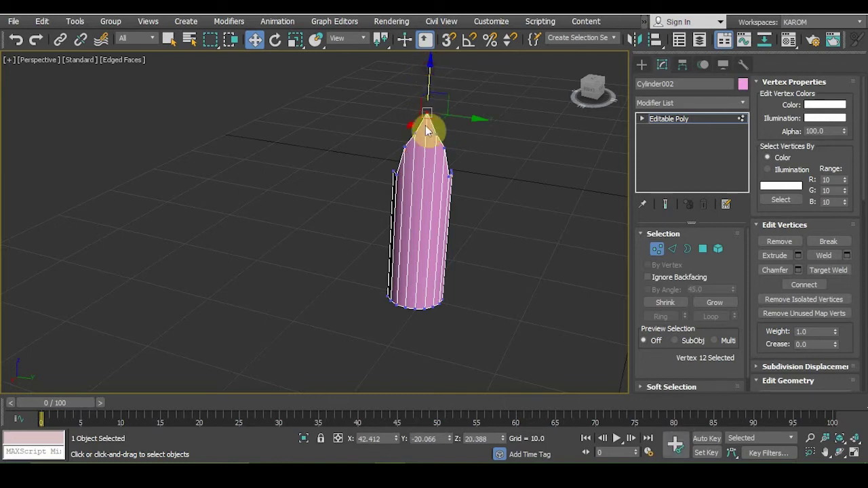
Select the five vertices around the tip and raise them to about Z 20.167
ctrl+click(454, 136)
key(r)
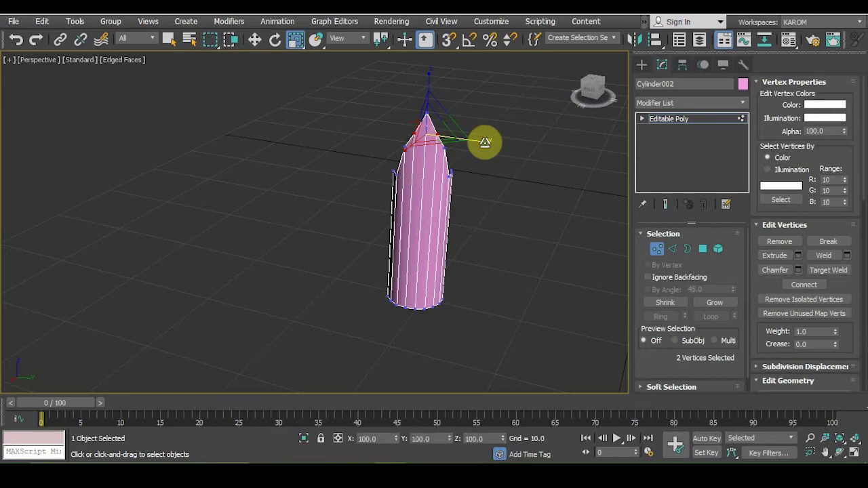
click(493, 186)
drag(386, 99, 485, 165)
key(w)
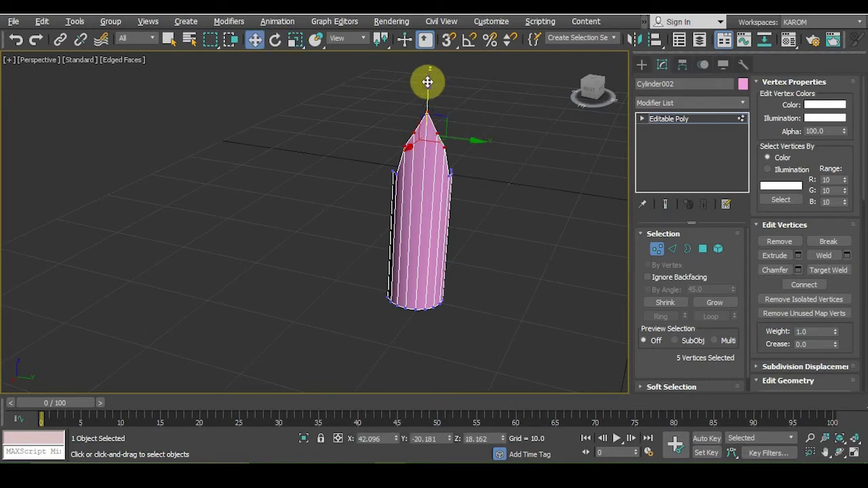
drag(429, 83, 428, 64)
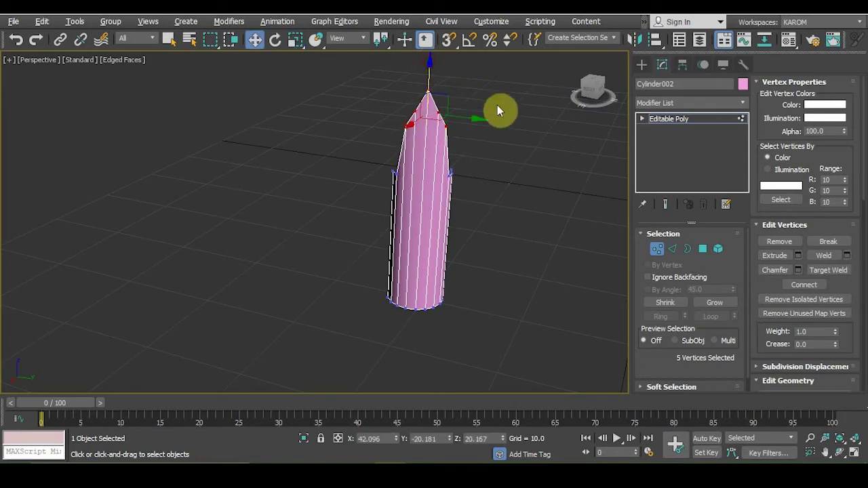
Scale the five tip vertices narrower sideways to pinch the nib point
middle_drag(494, 160, 500, 253)
drag(465, 377, 342, 323)
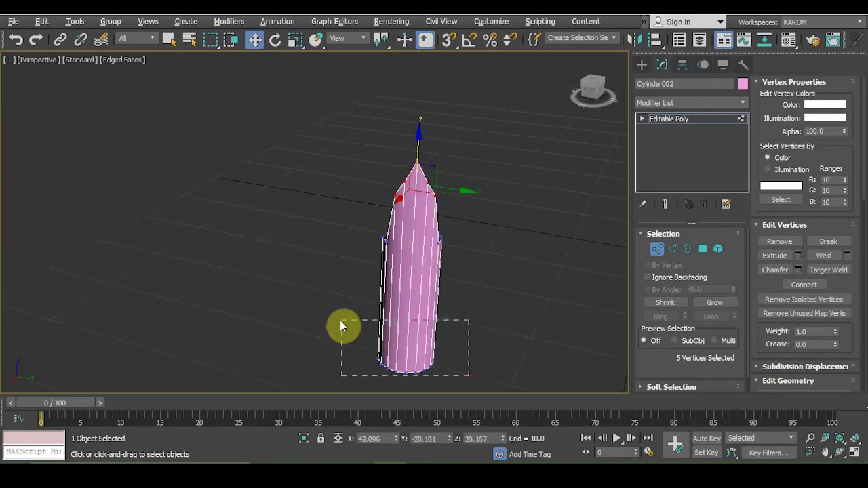
alt+middle_drag(412, 324, 406, 304)
drag(380, 129, 454, 207)
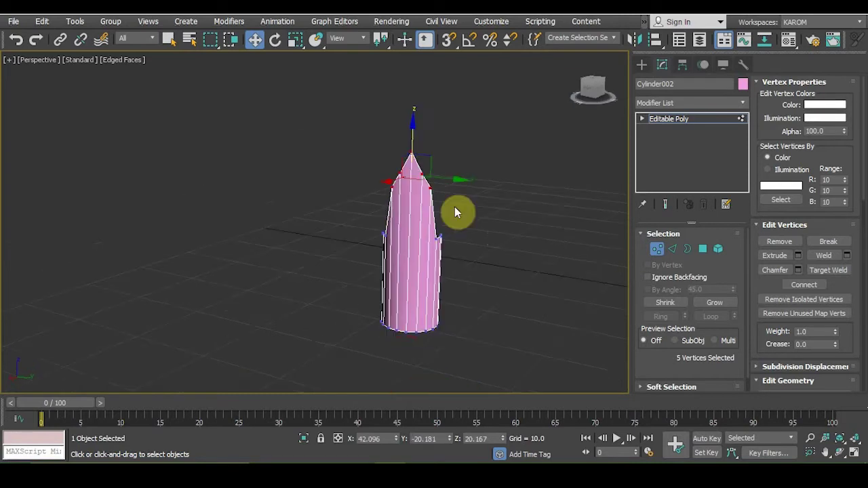
key(r)
drag(466, 177, 449, 178)
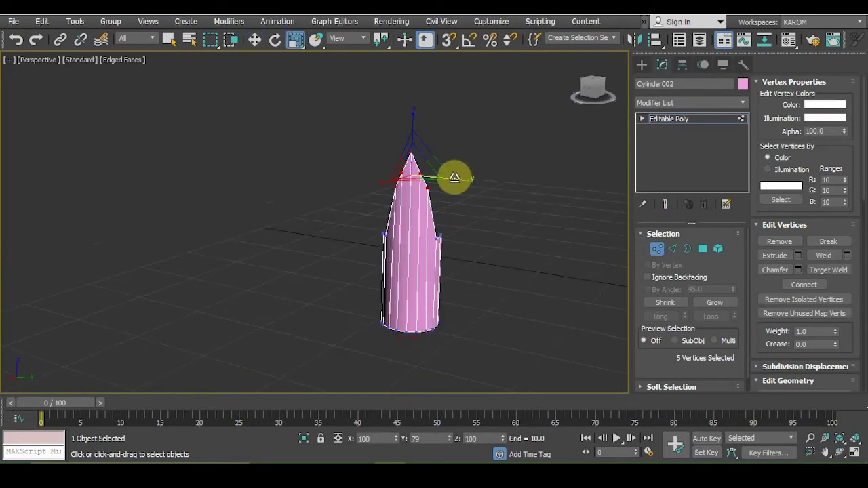
alt+middle_drag(469, 212, 485, 227)
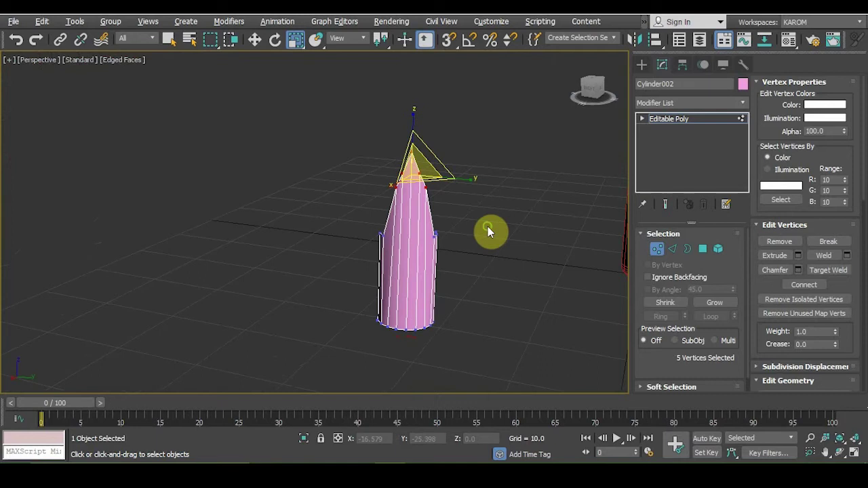
click(434, 194)
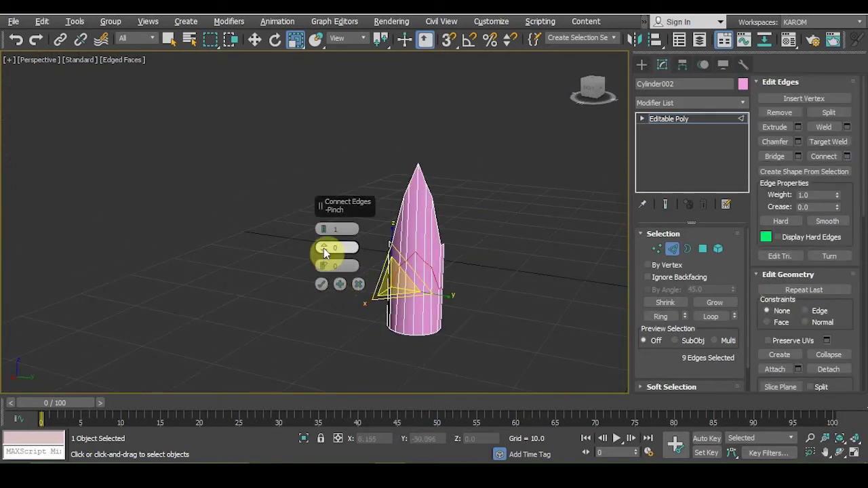
Connect a nib edge near the tip to one near the base with one segment, Pinch 30, slide -87
drag(464, 289, 458, 289)
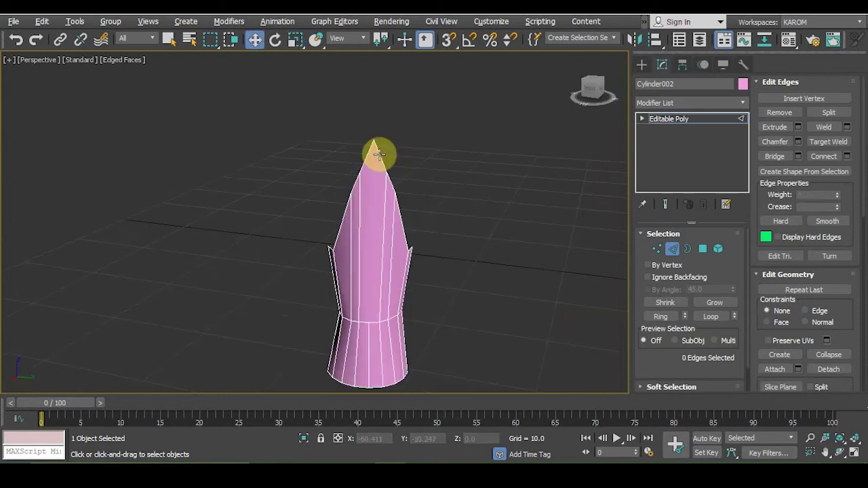
click(375, 156)
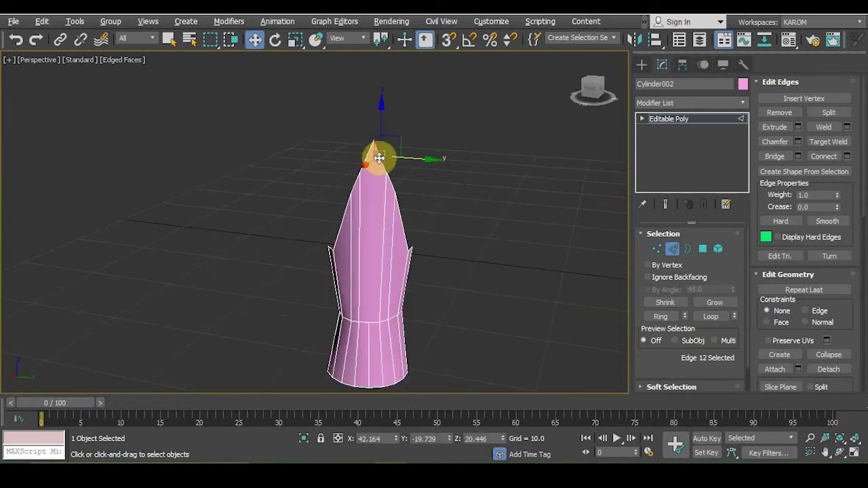
ctrl+click(372, 324)
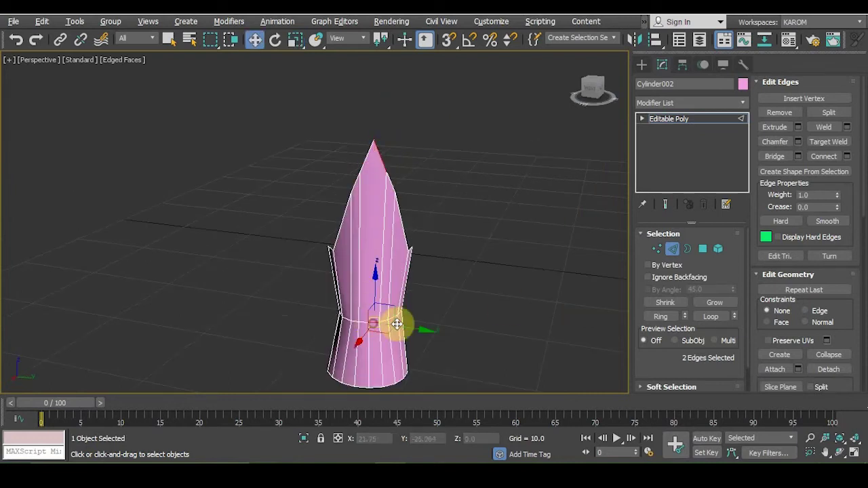
click(847, 156)
click(331, 266)
click(370, 155)
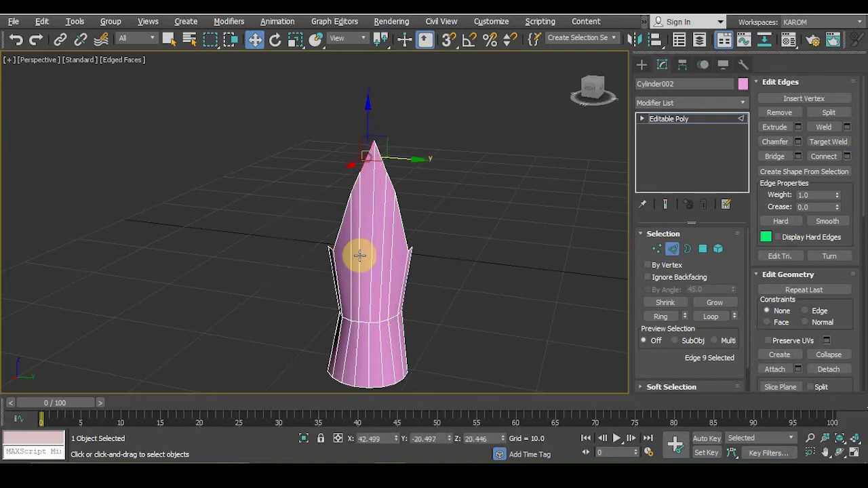
ctrl+click(364, 323)
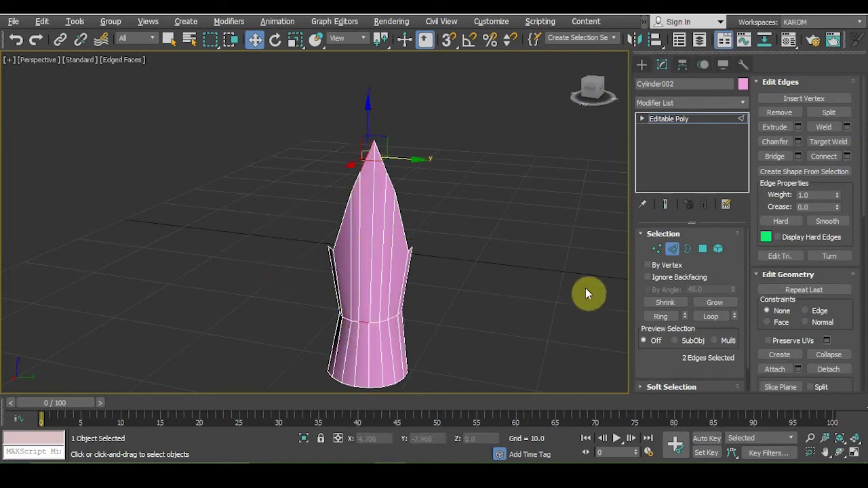
click(847, 156)
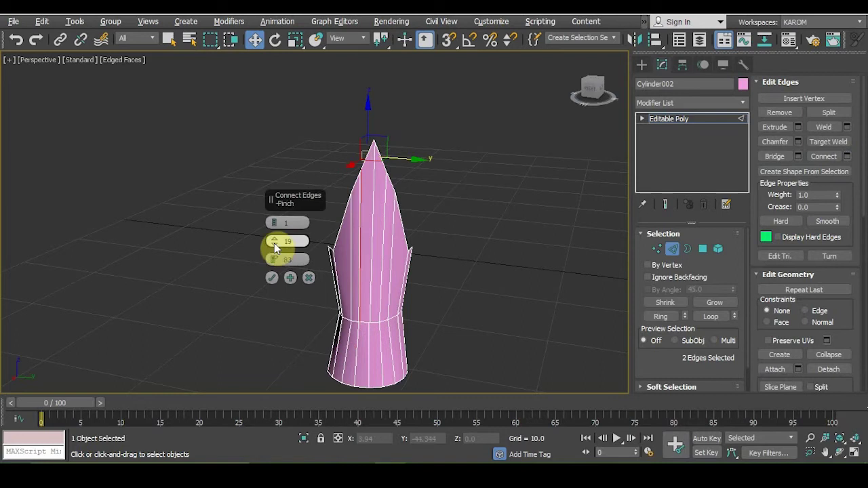
mouse_move(273, 242)
mouse_down()
mouse_move(276, 260)
mouse_move(229, 207)
mouse_move(236, 201)
mouse_up()
click(273, 279)
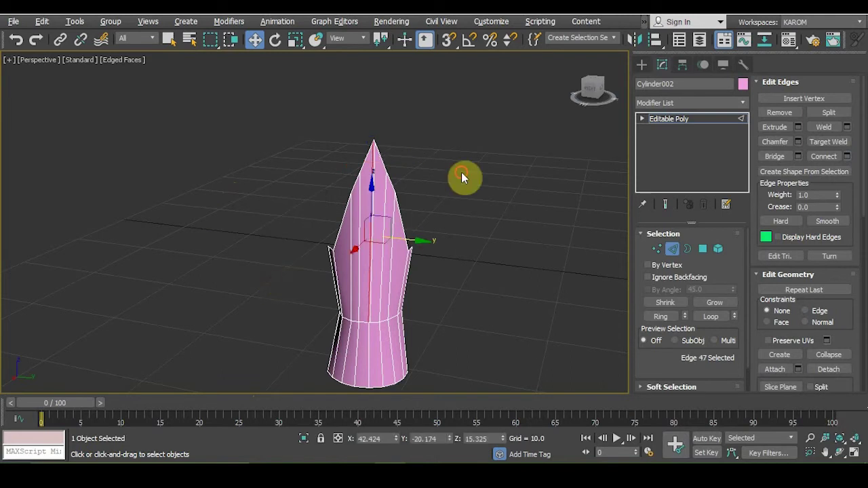
scroll(404, 177, up, 2)
scroll(438, 206, up, 3)
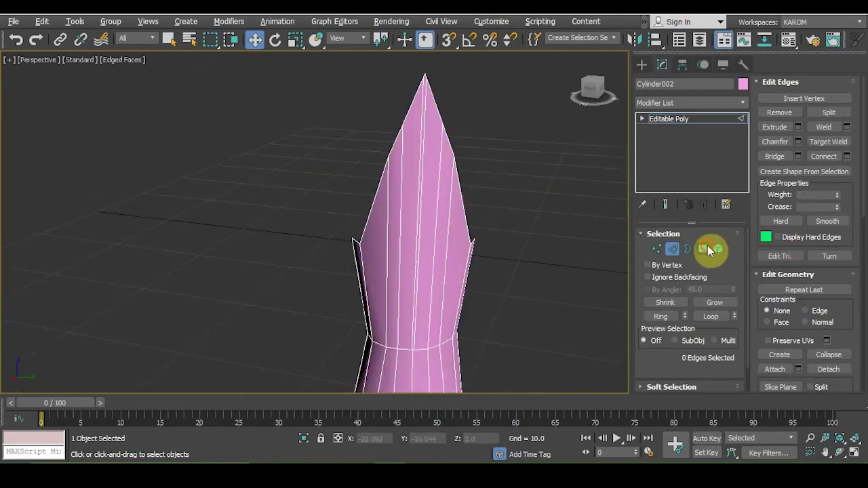
Delete the thin centre strip of nib polygons to cut a slit
click(702, 249)
click(416, 199)
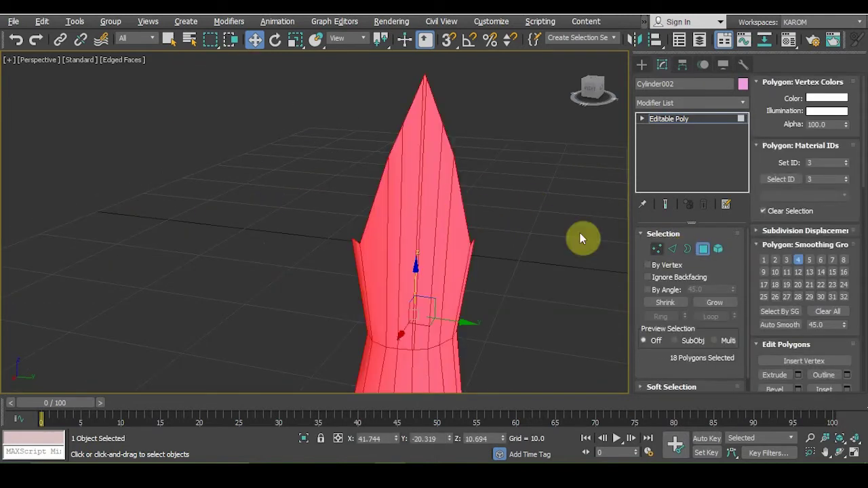
click(419, 215)
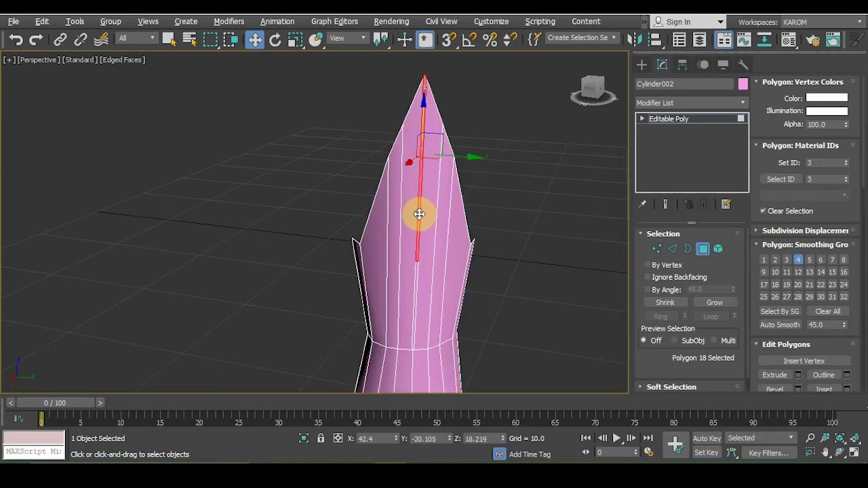
key(Delete)
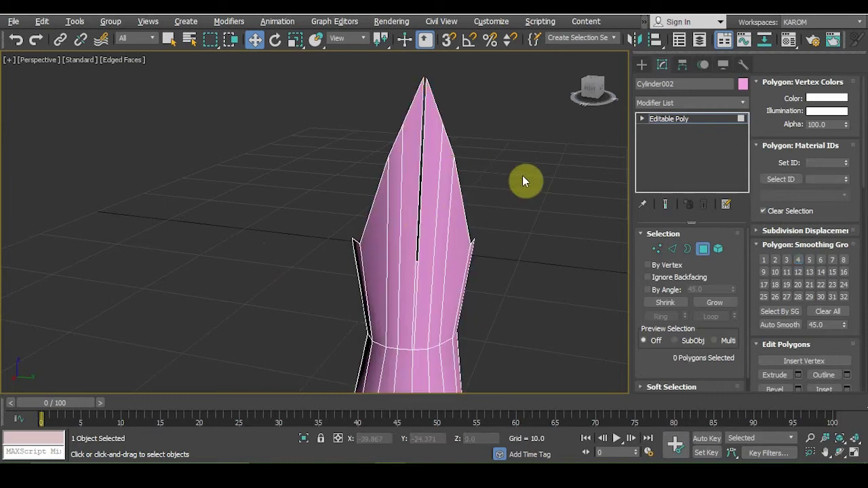
scroll(518, 171, down, 3)
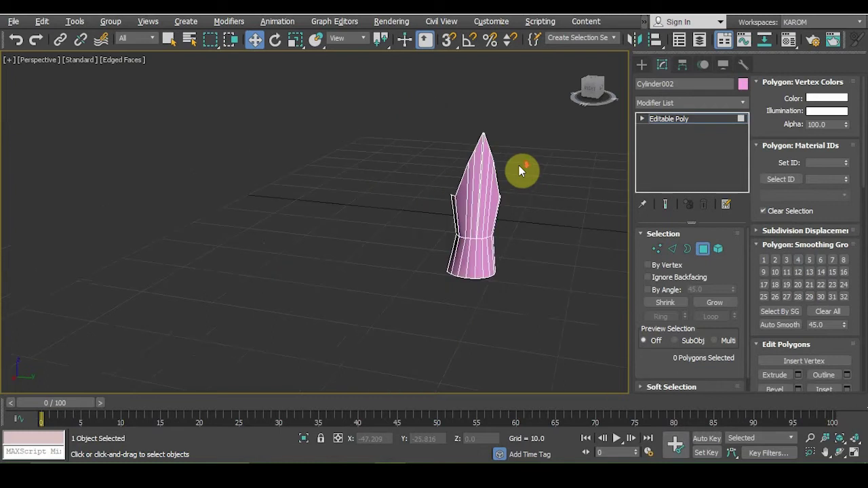
middle_drag(546, 167, 462, 178)
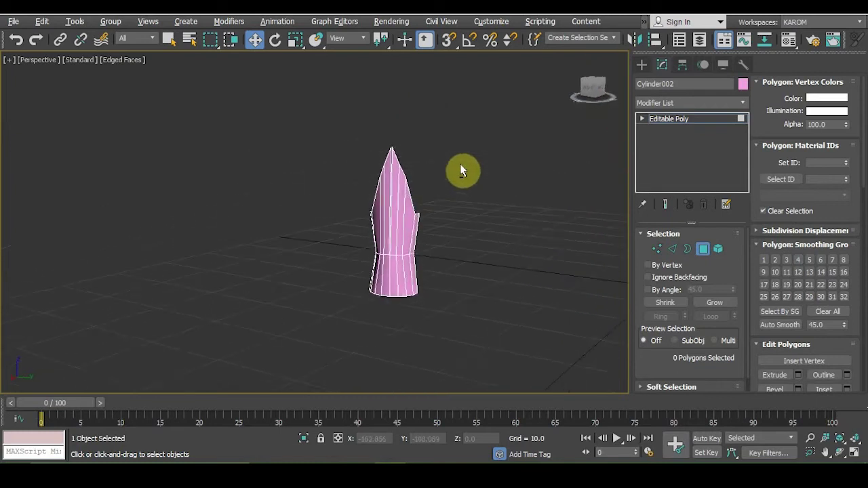
scroll(460, 164, up, 3)
Scale the vertices near the nib's tip inward on Y to about 92%
key(1)
drag(410, 109, 411, 111)
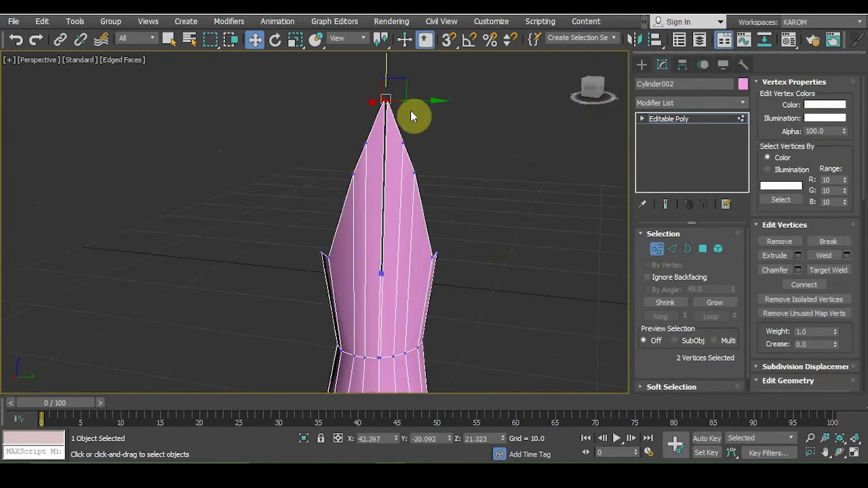
key(r)
drag(311, 101, 402, 155)
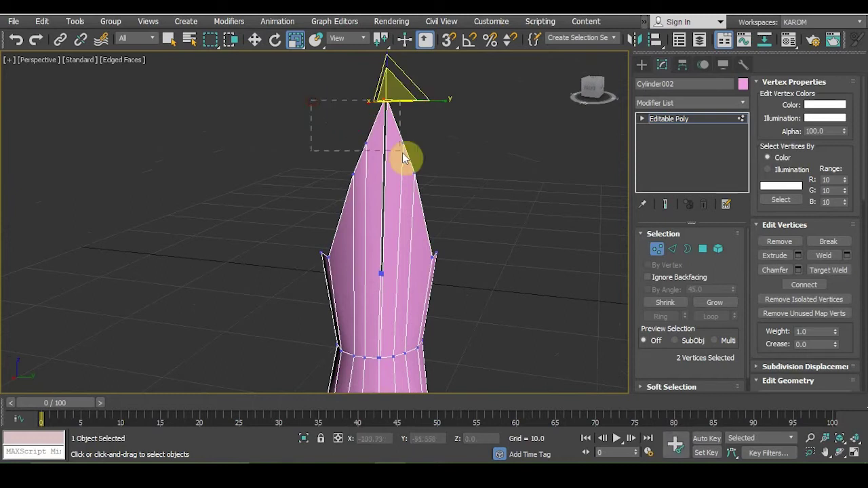
drag(465, 195, 469, 201)
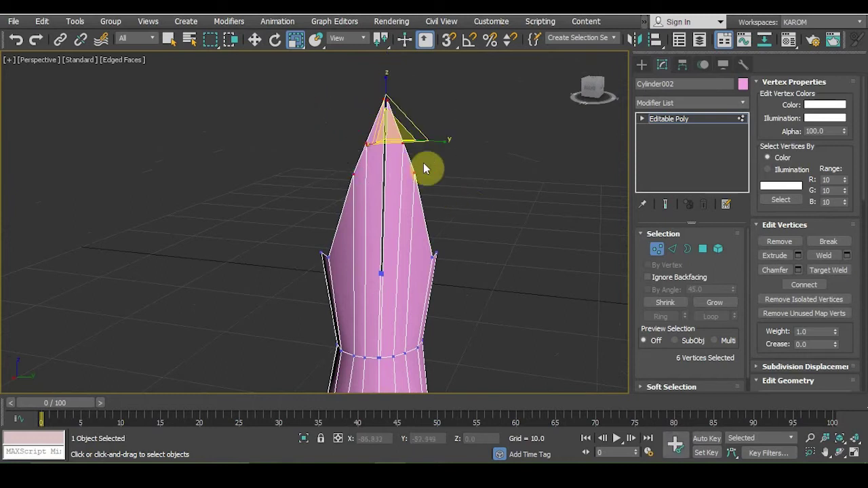
drag(442, 142, 439, 140)
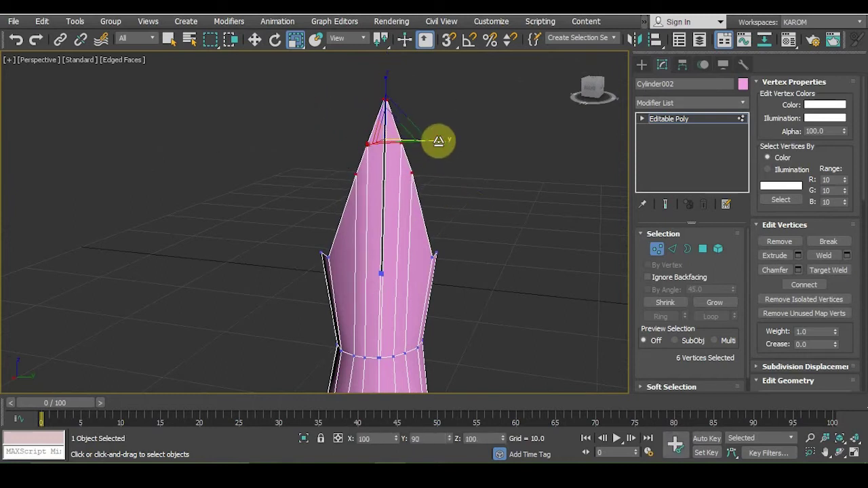
Begin drawing a small box beside the nib
click(641, 64)
click(664, 141)
middle_drag(477, 179, 318, 161)
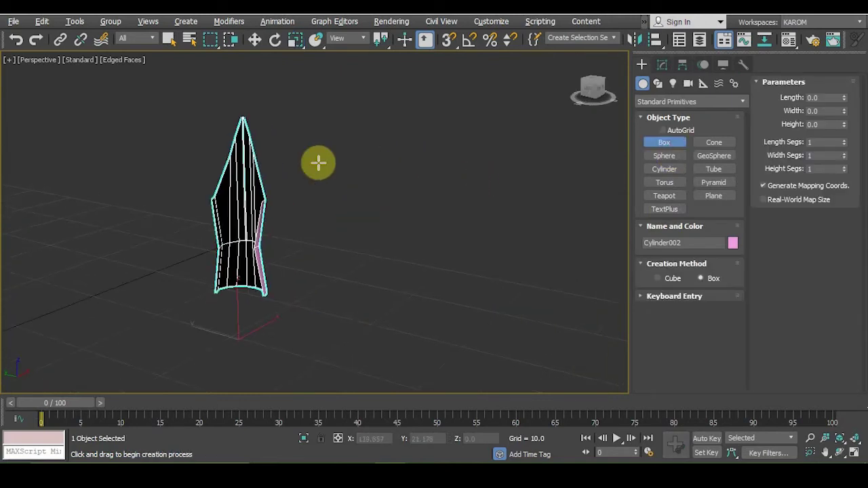
drag(355, 314, 403, 325)
Finish the box's height and move it up against the front of the nib
click(402, 319)
key(w)
alt+middle_drag(403, 319, 267, 271)
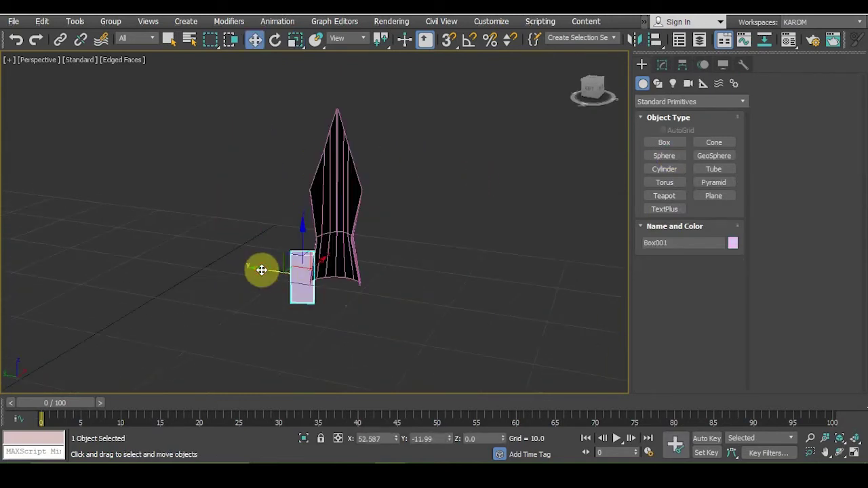
drag(261, 269, 291, 269)
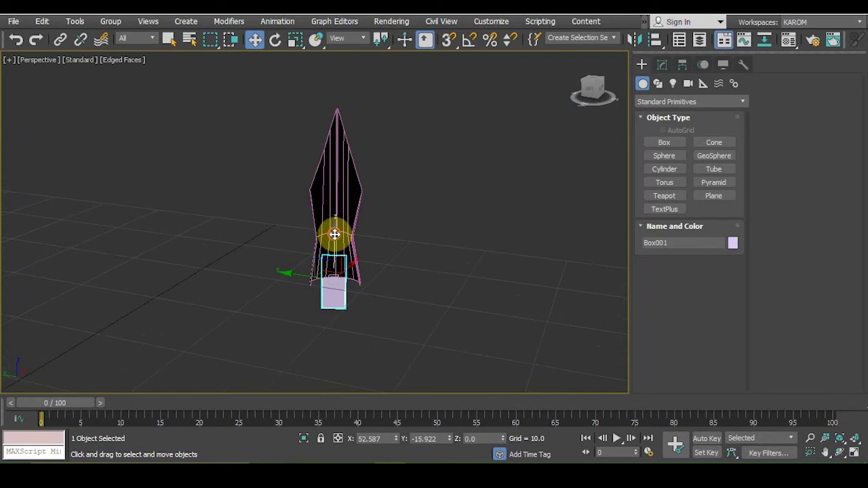
alt+middle_drag(334, 234, 335, 174)
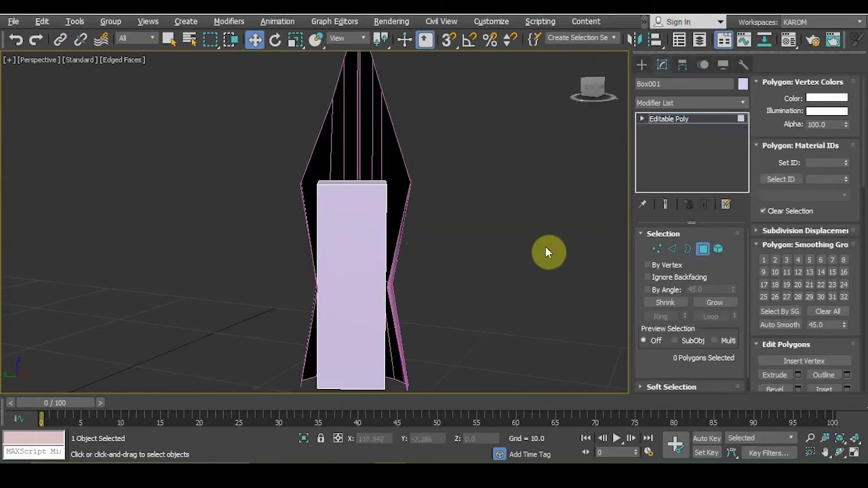
Connect the box's two side edges with many segments and extrude them into ridges (-0.336, 0.504)
click(678, 250)
click(677, 249)
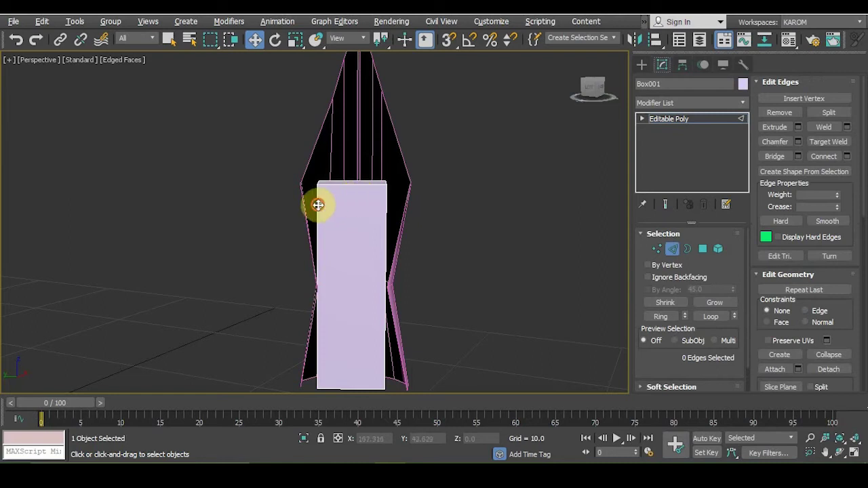
click(318, 205)
ctrl+click(385, 219)
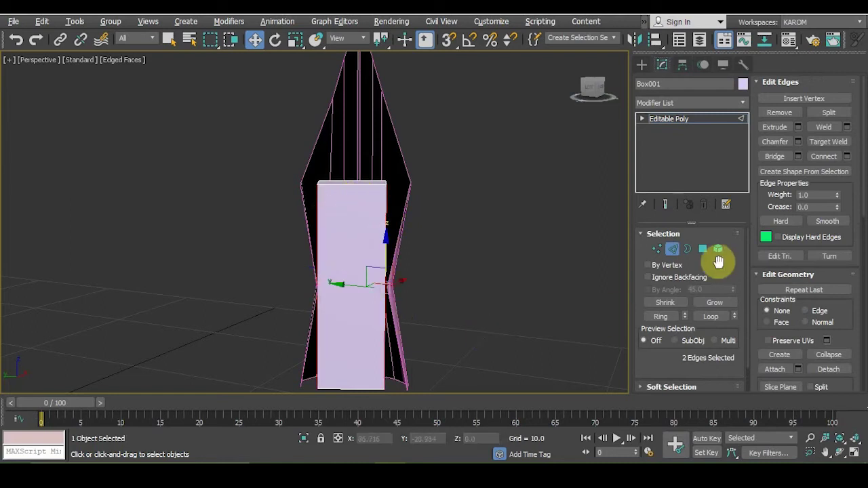
click(846, 156)
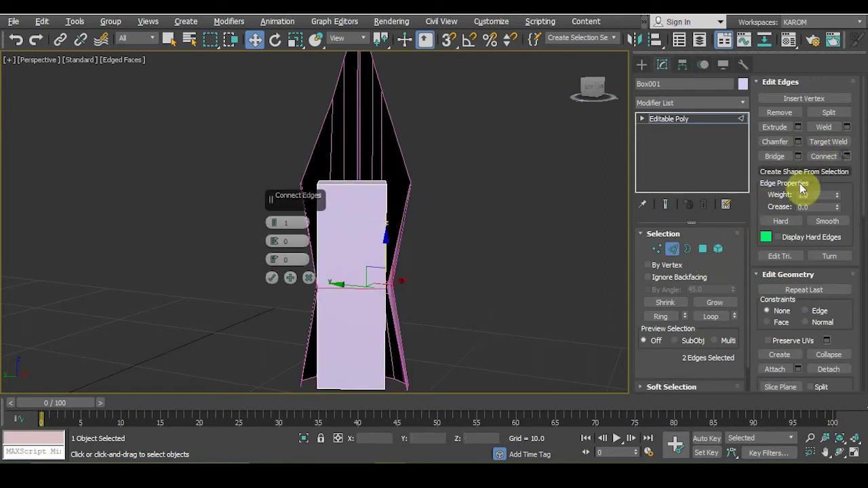
drag(273, 217, 457, 232)
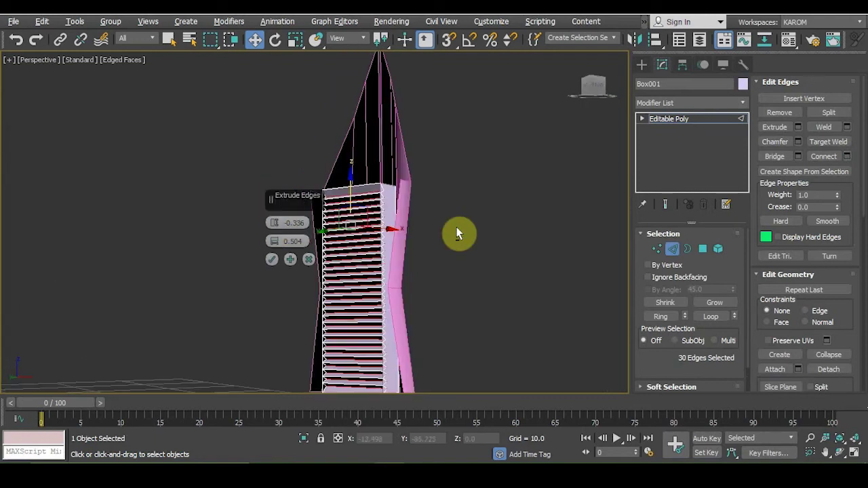
click(273, 257)
Raise the selected nib polygons so the nib sits at Z 20.436
click(442, 261)
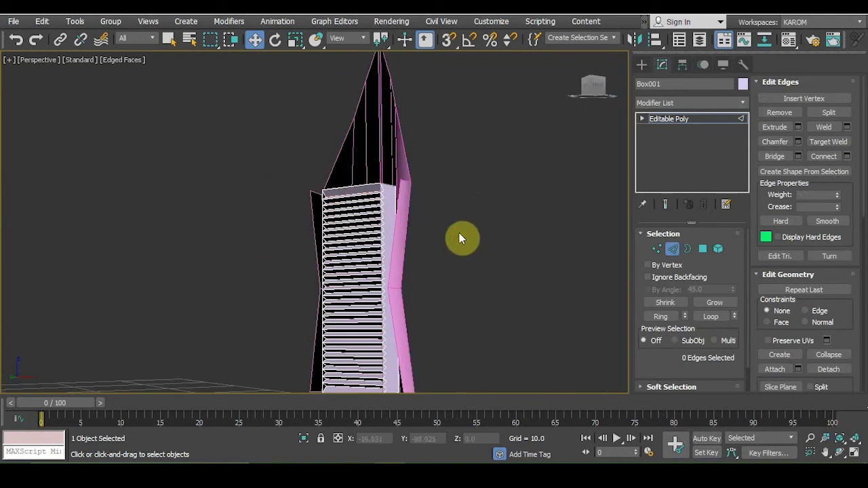
alt+middle_drag(461, 237, 490, 246)
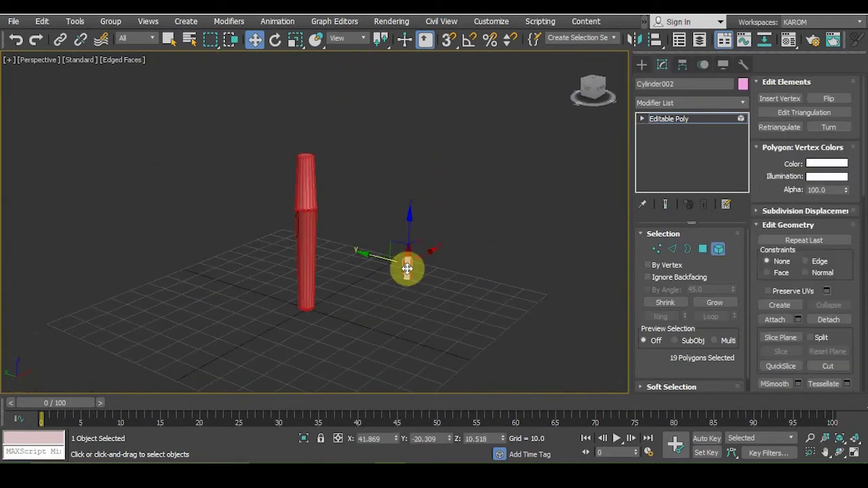
drag(407, 269, 410, 211)
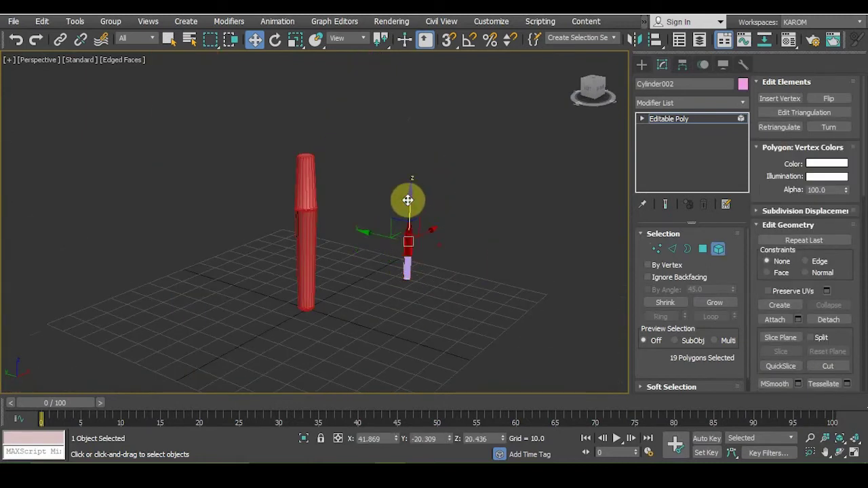
Group the nib and ridged box as 'nib' and nudge it into the pen body's top
click(480, 277)
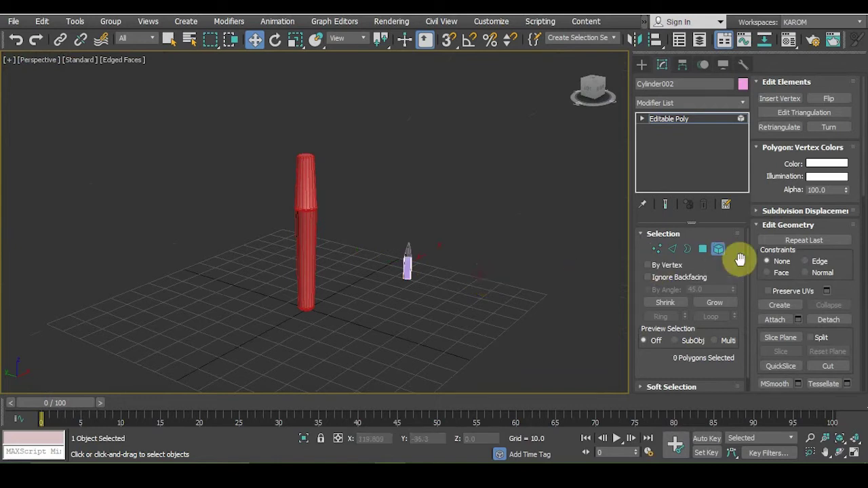
click(717, 250)
drag(437, 290, 384, 234)
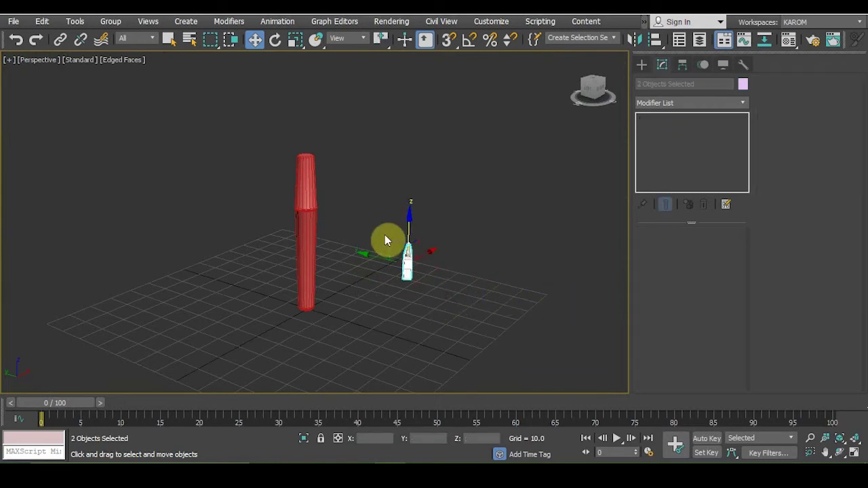
click(110, 21)
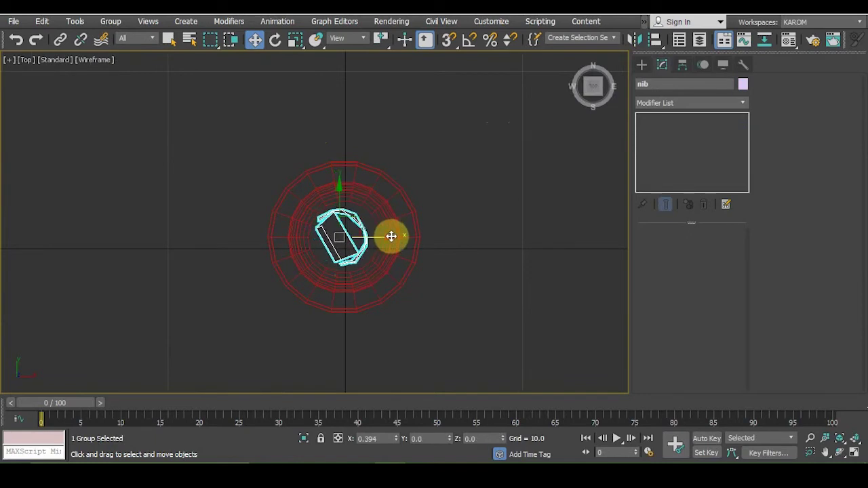
drag(391, 236, 392, 236)
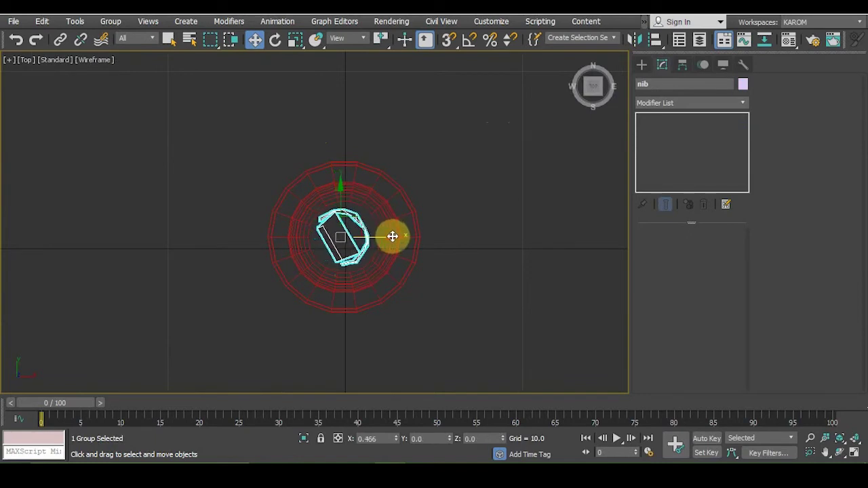
Turn on Edged Faces, orbit to an upright view, and bring up the Modifier List for the selection
key(F3)
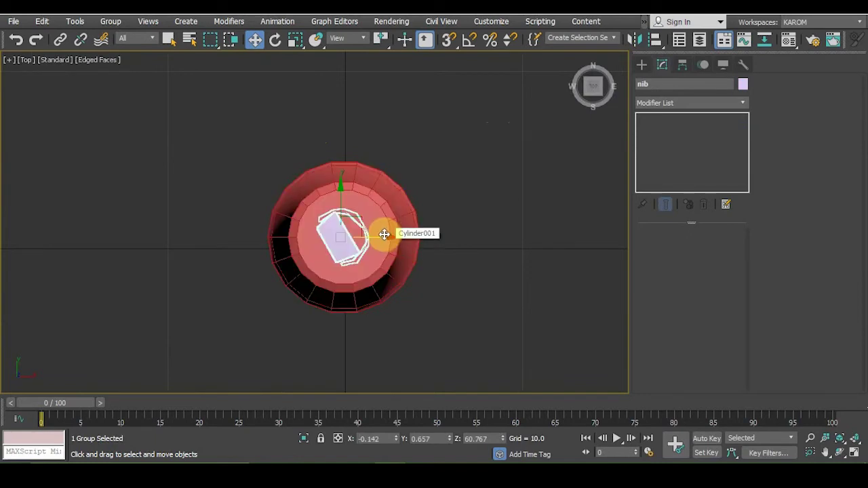
scroll(381, 235, up, 3)
mouse_move(437, 186)
alt+middle_down()
mouse_move(447, 156)
mouse_move(504, 146)
mouse_move(356, 112)
mouse_move(280, 203)
alt+middle_up()
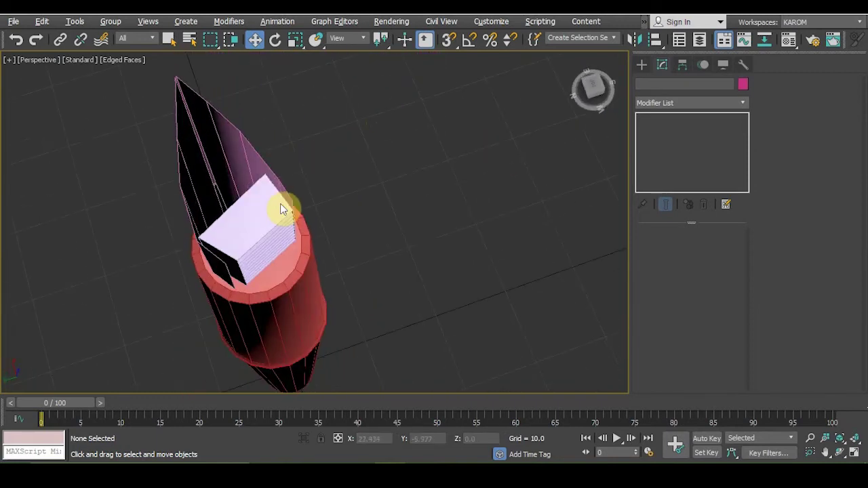
scroll(300, 200, down, 5)
alt+middle_drag(441, 211, 455, 153)
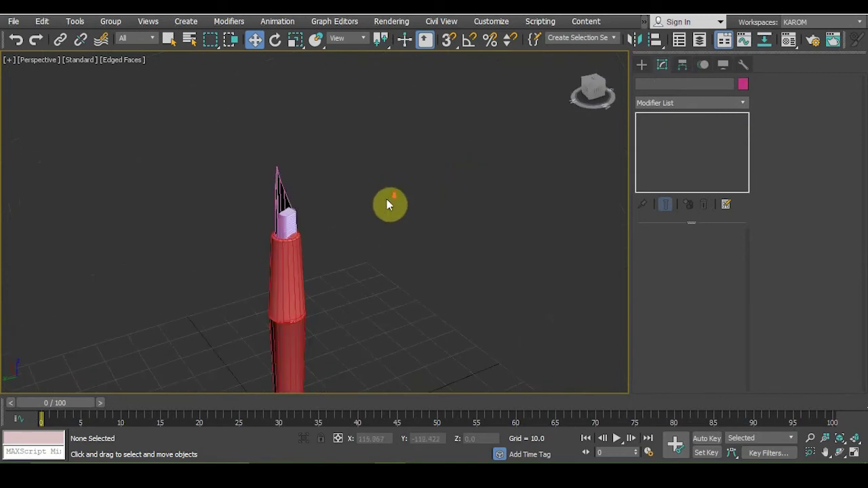
scroll(387, 203, down, 4)
click(344, 271)
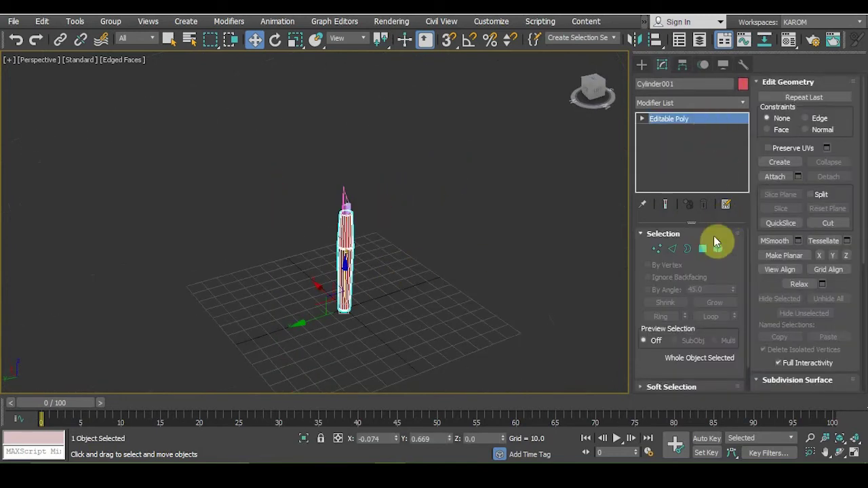
click(703, 103)
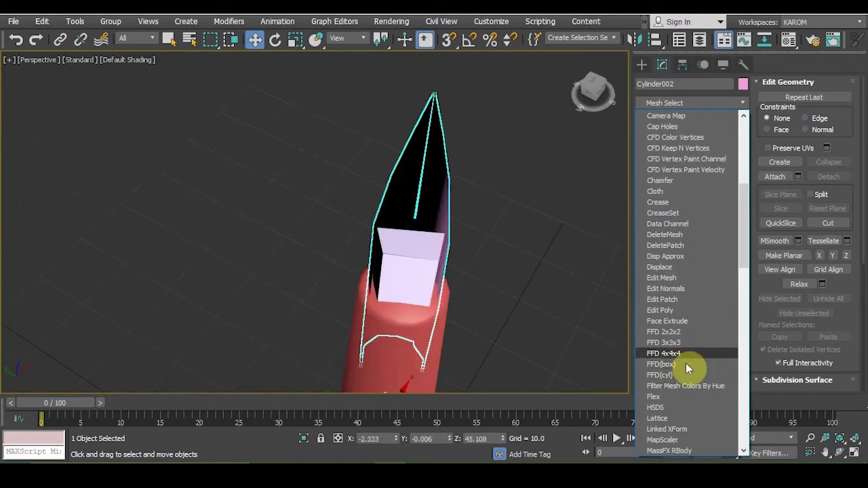
Add MeshSmooth to the nib and pen body and recolour the nib orange
scroll(685, 366, down, 3)
click(682, 418)
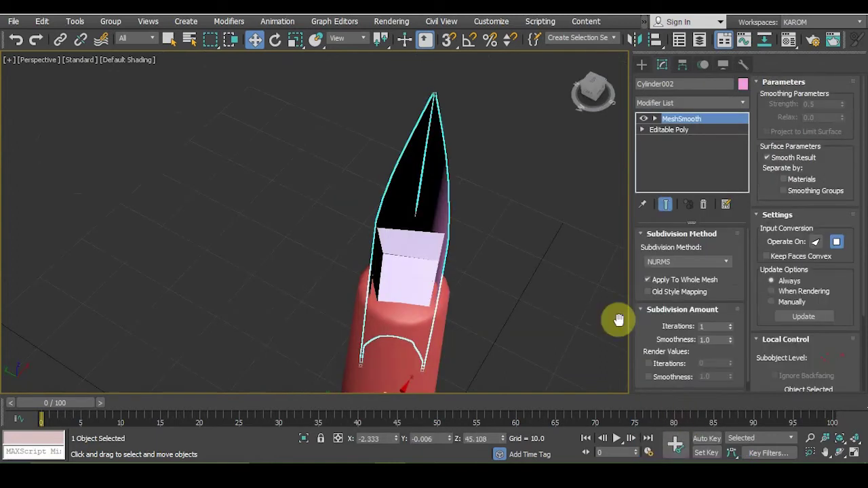
click(534, 234)
mouse_move(533, 215)
alt+middle_down()
mouse_move(504, 220)
mouse_move(524, 220)
alt+middle_up()
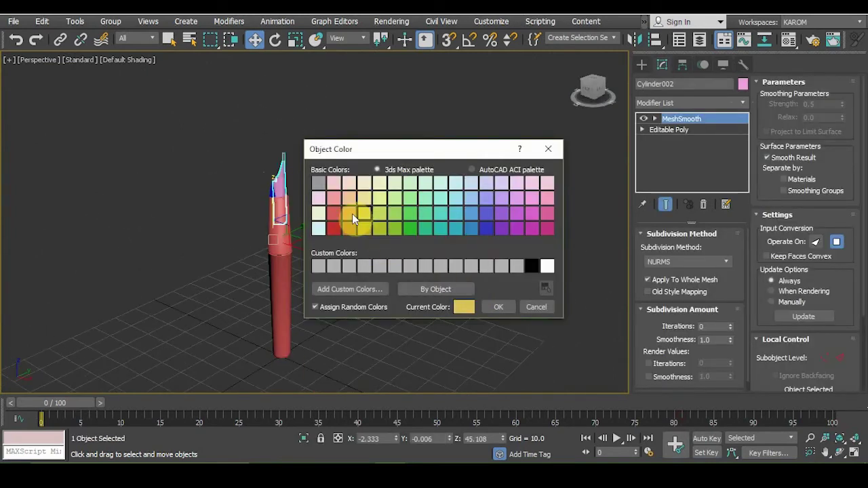
click(347, 213)
click(495, 310)
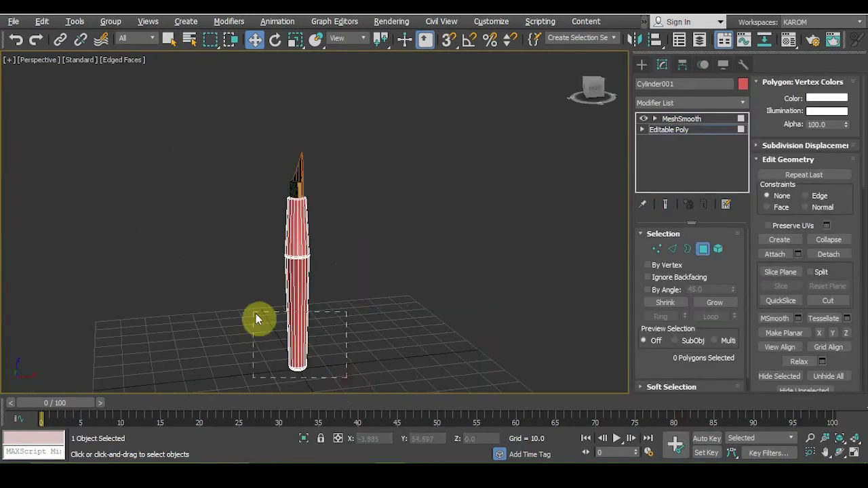
key(ctrl+a)
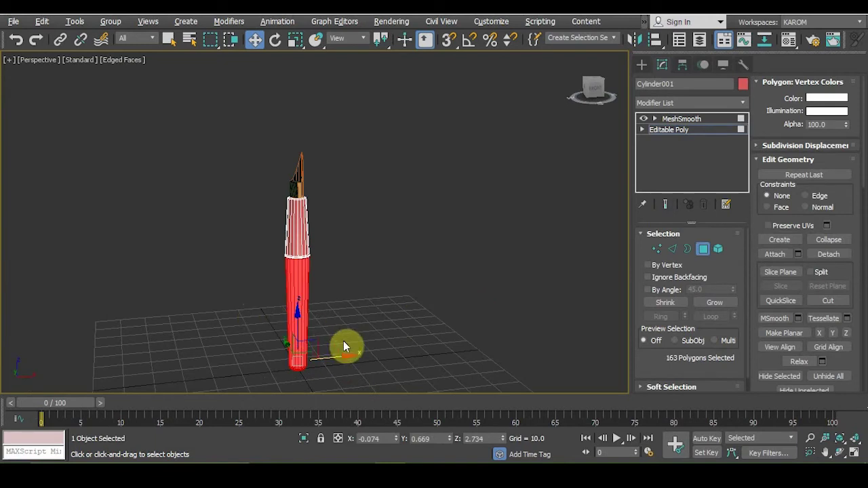
Shift-drag the lower barrel polygons out and clone them to a separate object, Object001
shift+drag(346, 360, 403, 355)
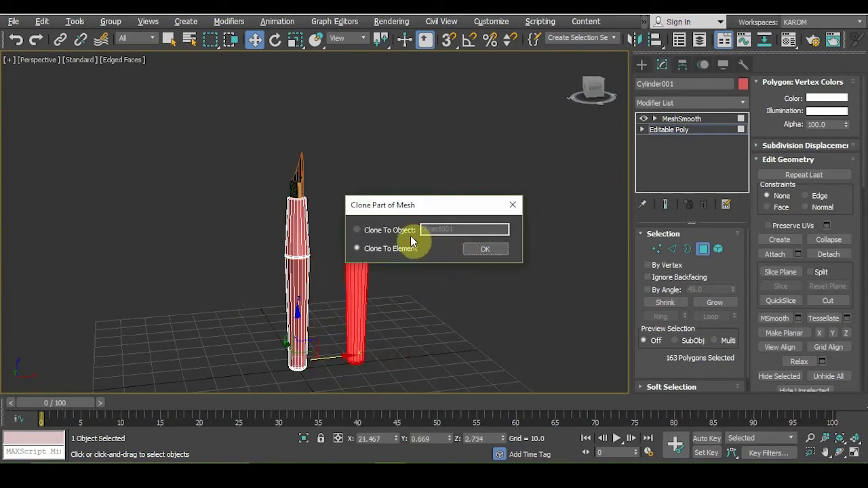
click(408, 233)
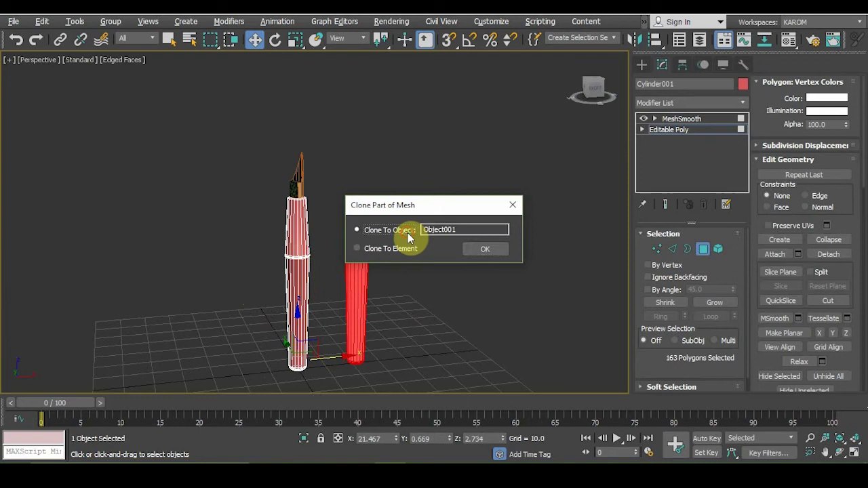
click(485, 249)
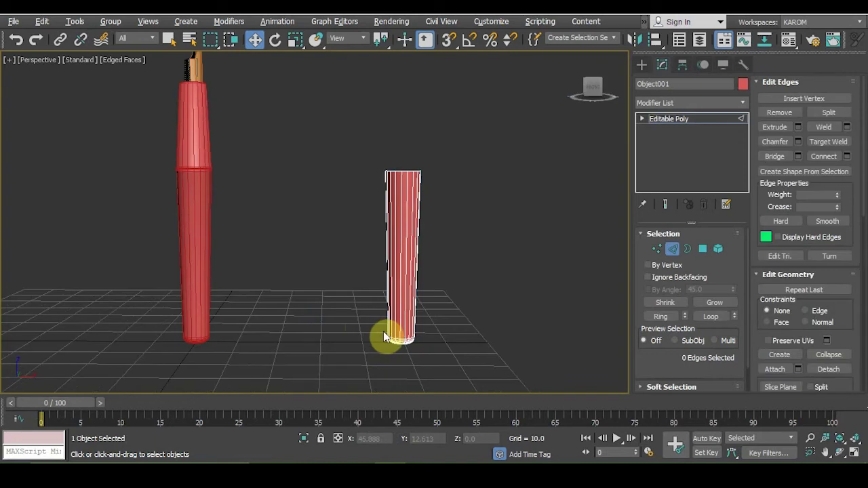
Select Object001's bottom border edges and cap the open end
alt+middle_drag(416, 320, 411, 306)
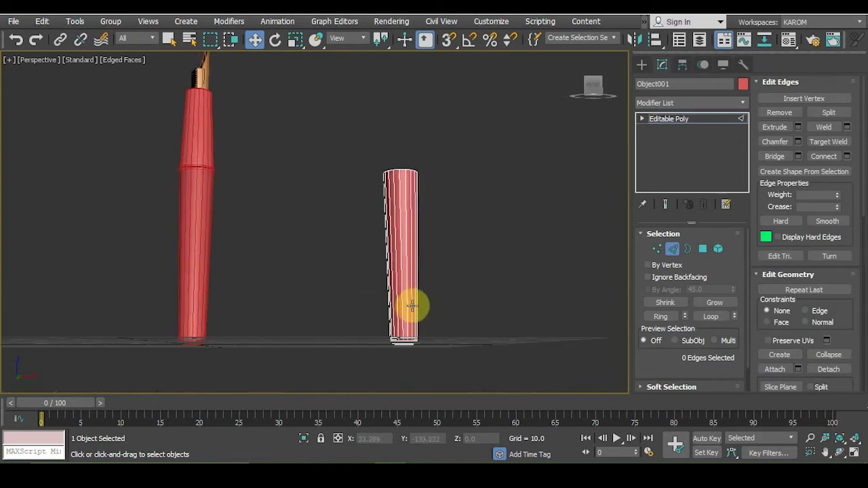
scroll(434, 318, up, 5)
scroll(416, 329, up, 2)
mouse_move(442, 335)
middle_down()
mouse_move(454, 263)
mouse_move(421, 269)
middle_up()
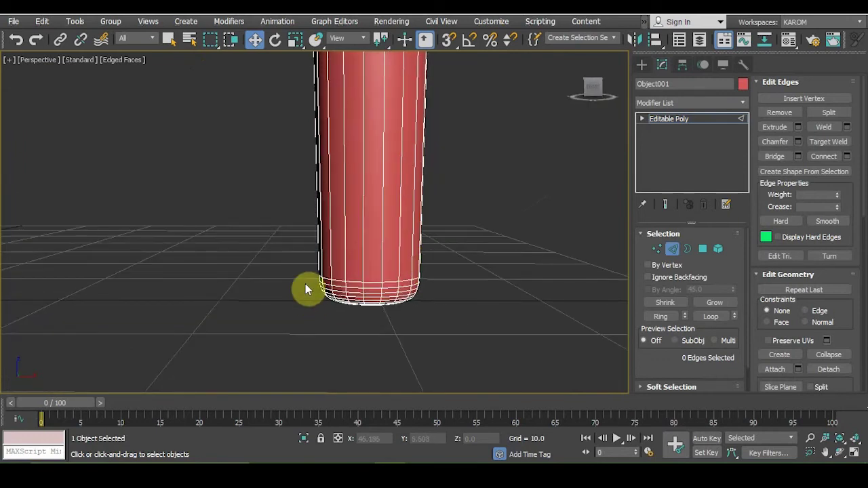
drag(438, 331, 437, 330)
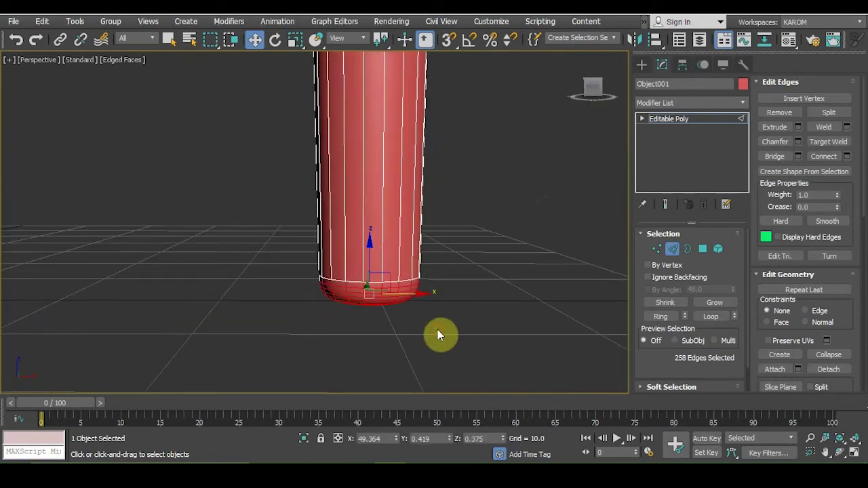
click(835, 113)
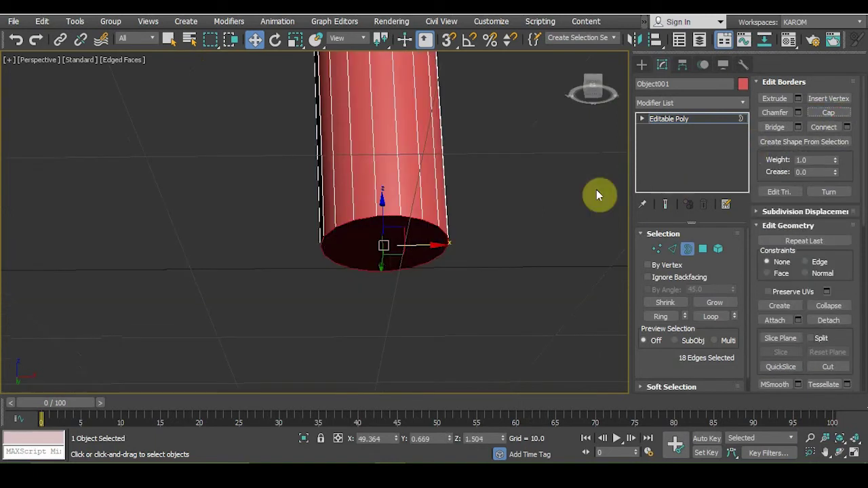
Scale up the top rim of Object001 so the cap flares wider at the top
alt+middle_drag(600, 191, 549, 229)
scroll(549, 229, down, 2)
scroll(518, 168, down, 3)
scroll(509, 232, down, 3)
mouse_move(513, 194)
middle_down()
mouse_move(469, 211)
mouse_move(476, 216)
mouse_move(446, 228)
mouse_move(436, 250)
middle_up()
click(426, 225)
key(r)
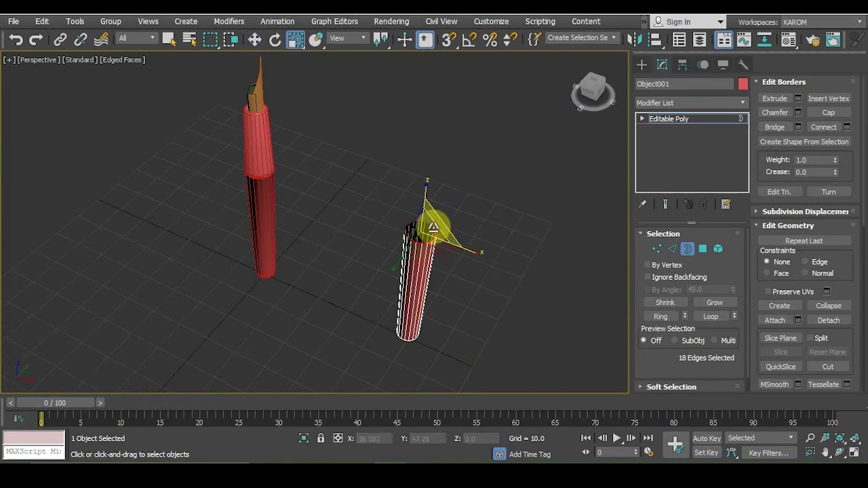
drag(435, 231, 438, 226)
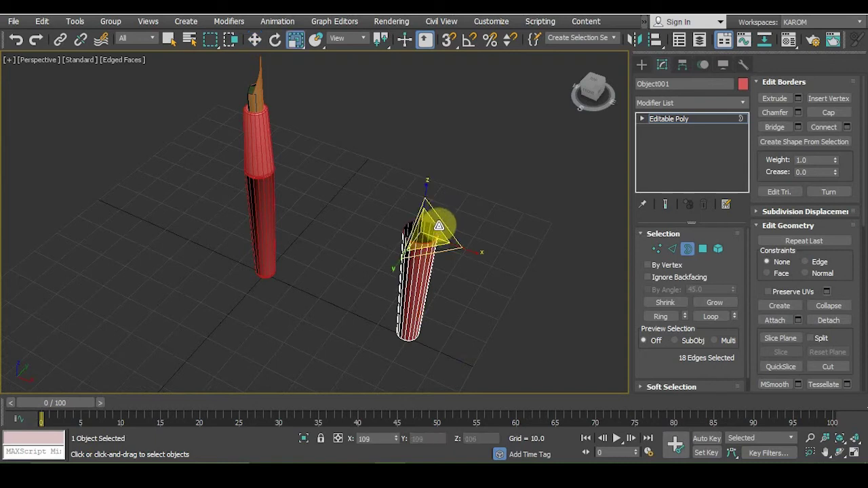
mouse_move(439, 226)
alt+middle_down()
mouse_move(444, 257)
mouse_move(453, 215)
mouse_move(420, 229)
alt+middle_up()
drag(421, 229, 426, 225)
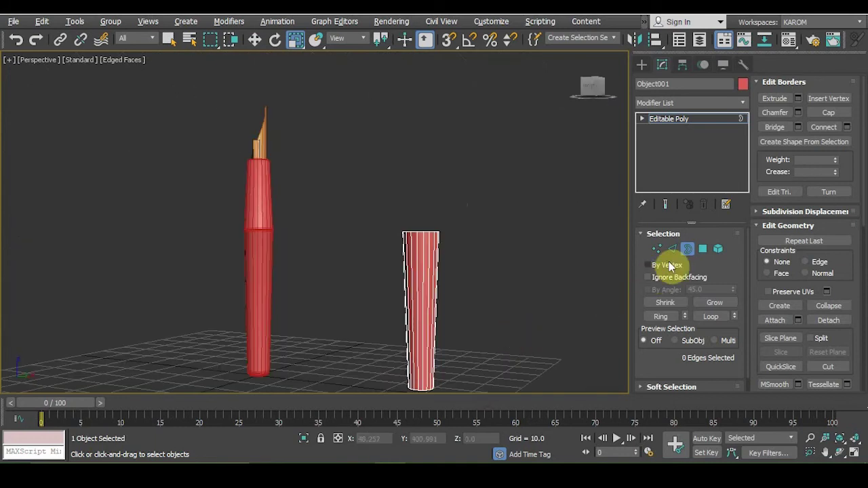
Move the cap's bottom polygon up slightly
click(704, 250)
mouse_move(556, 274)
alt+middle_down()
mouse_move(562, 245)
mouse_move(471, 366)
alt+middle_up()
click(421, 387)
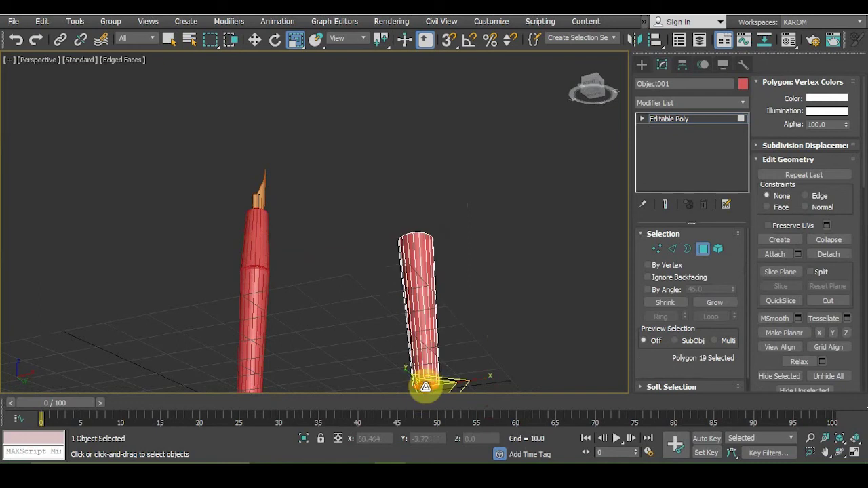
key(w)
mouse_move(485, 328)
alt+middle_down()
mouse_move(479, 343)
mouse_move(446, 349)
alt+middle_up()
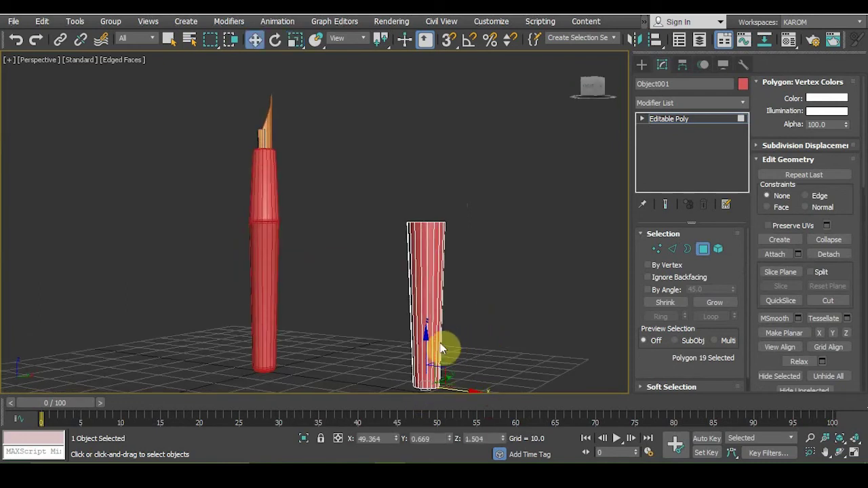
drag(421, 334, 429, 316)
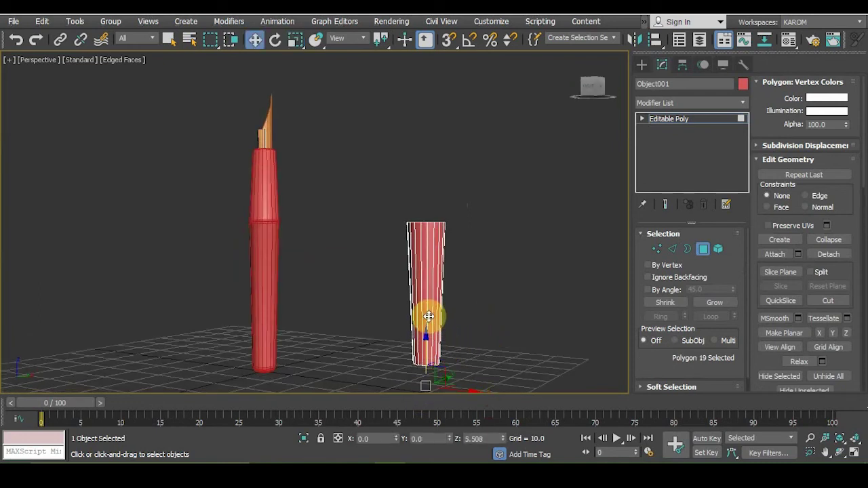
Chamfer the cap's bottom edges at 4.361 with 10 segments for a rounded end
mouse_move(544, 284)
alt+middle_down()
mouse_move(523, 316)
mouse_move(487, 323)
alt+middle_up()
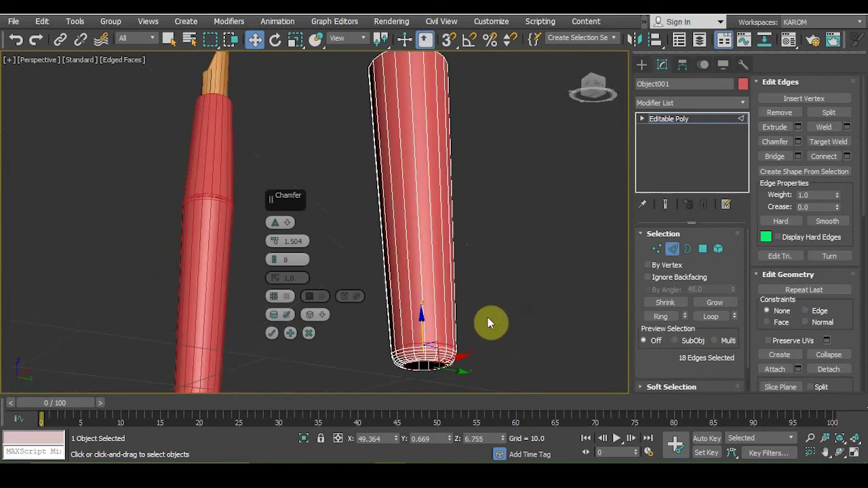
drag(275, 241, 275, 227)
drag(274, 260, 274, 255)
click(290, 333)
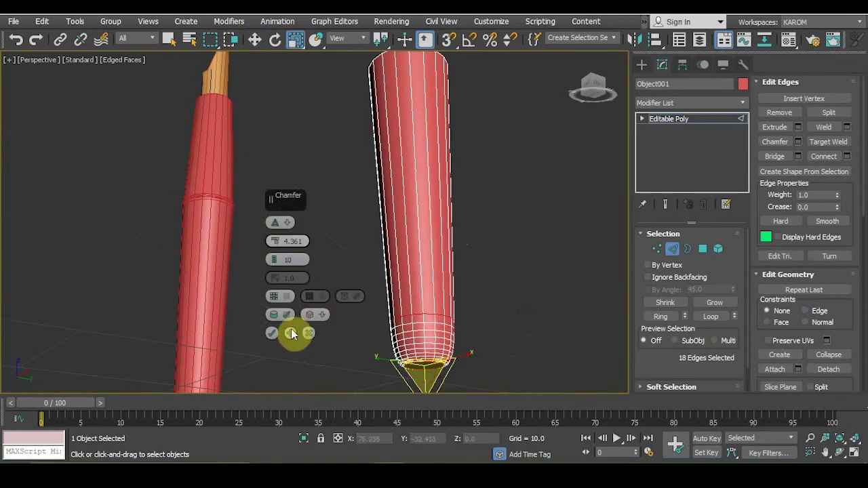
click(274, 334)
click(274, 334)
mouse_move(353, 291)
alt+middle_down()
mouse_move(344, 250)
mouse_move(340, 268)
alt+middle_up()
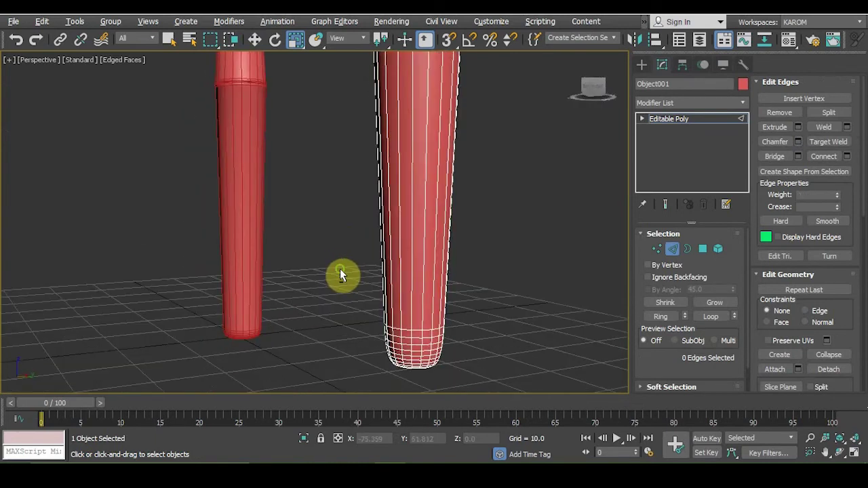
scroll(340, 268, down, 5)
key(w)
click(647, 66)
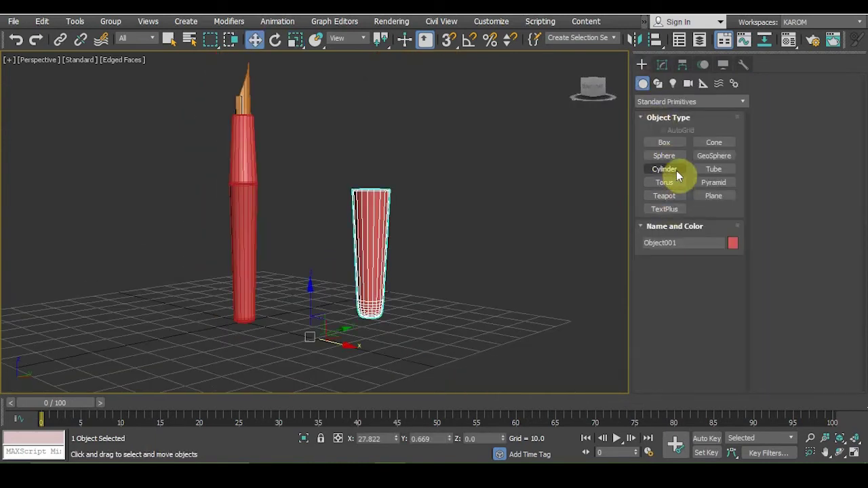
Draw a thin box Box002 (1.5 × 25.877 × 1.252) beside the cap and convert it to Editable Poly
click(675, 149)
alt+middle_drag(474, 227, 482, 229)
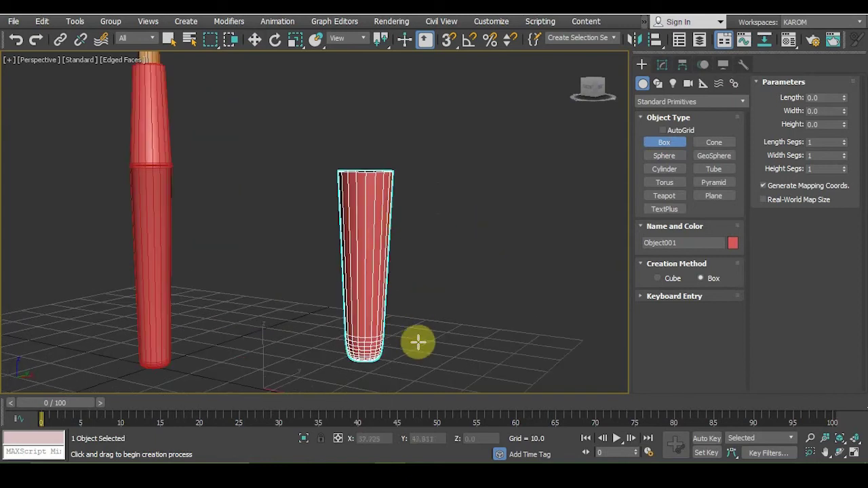
right_click(401, 181)
mouse_move(425, 309)
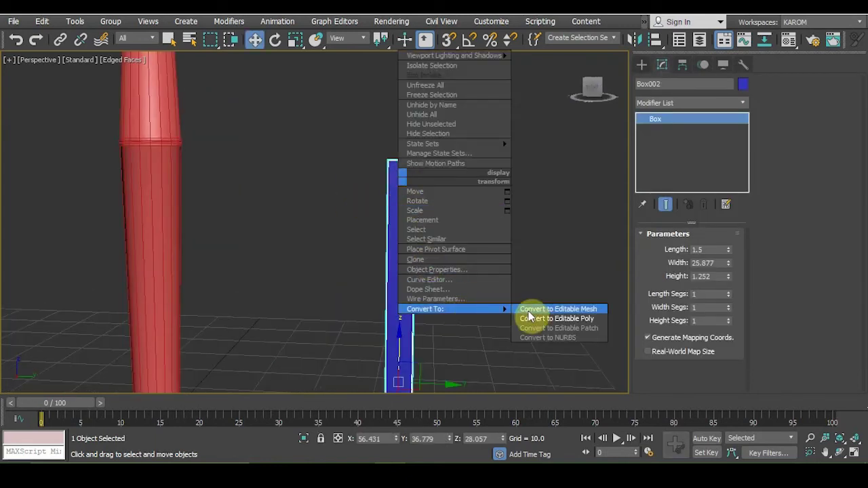
click(531, 321)
scroll(458, 228, down, 3)
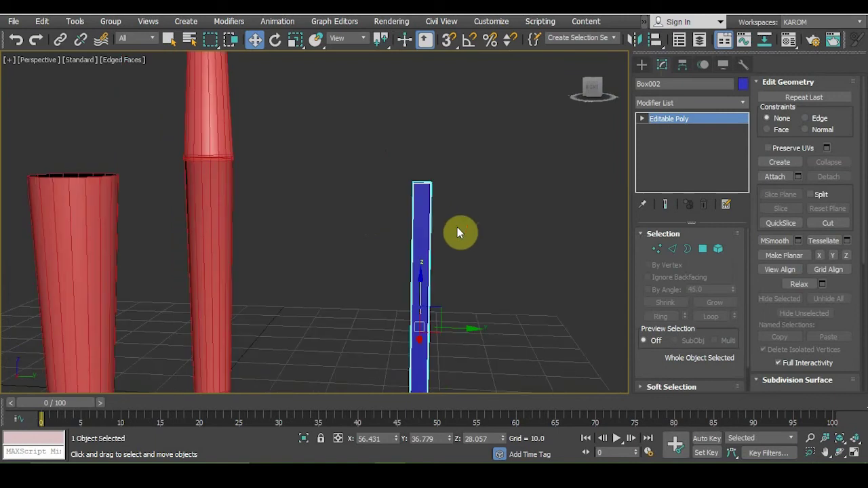
scroll(457, 227, down, 2)
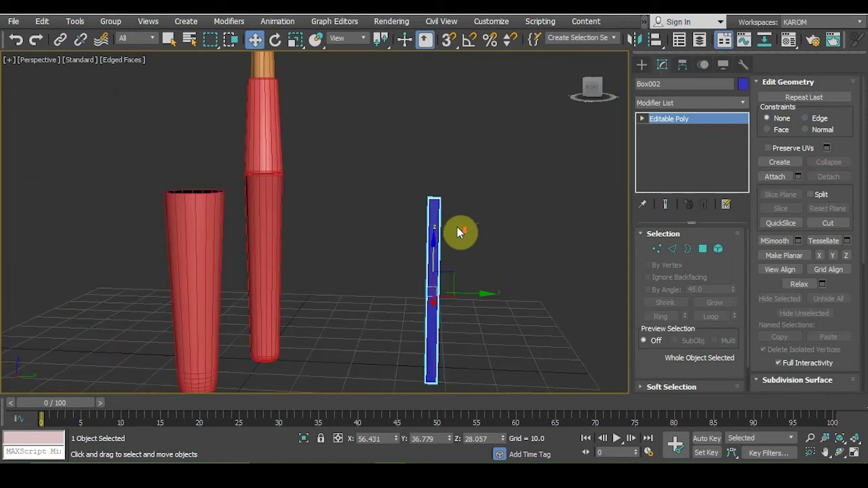
Connect the clip bar's four vertical edges to add an edge loop at slide 93
click(671, 249)
drag(405, 275, 533, 273)
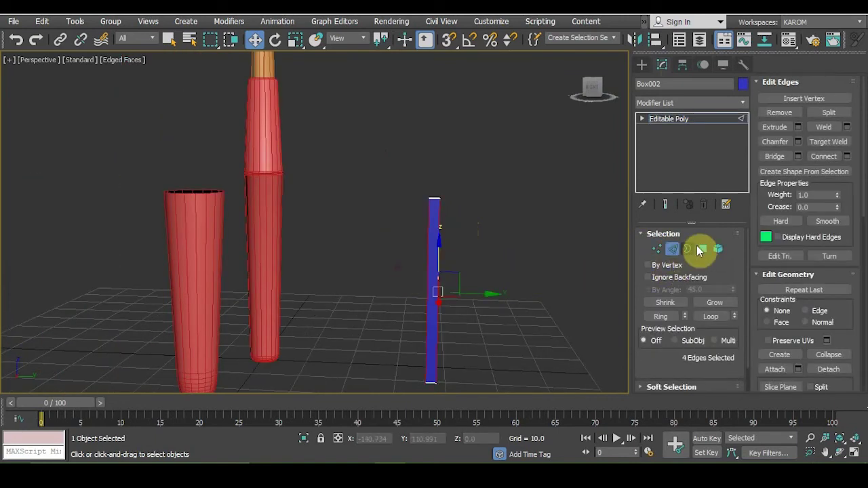
click(846, 156)
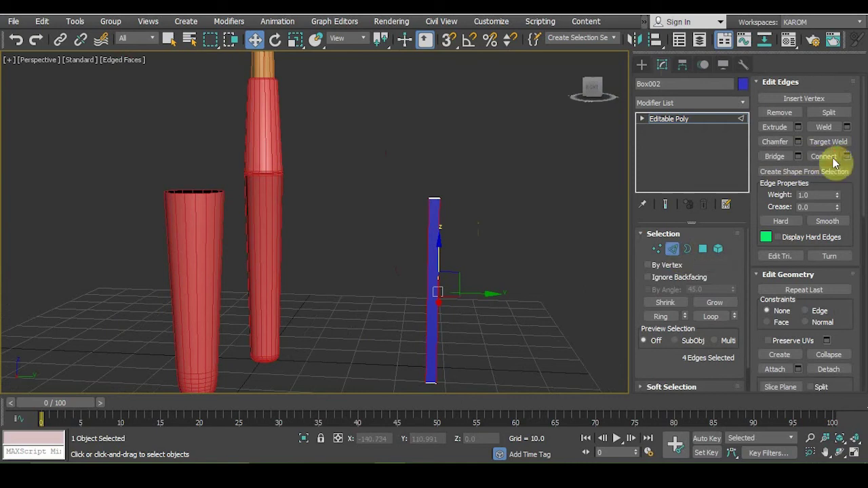
drag(264, 21, 264, 24)
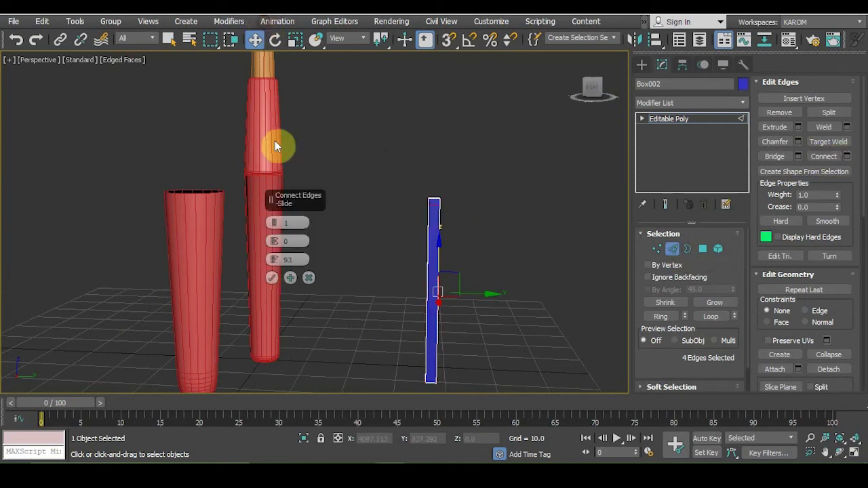
click(272, 279)
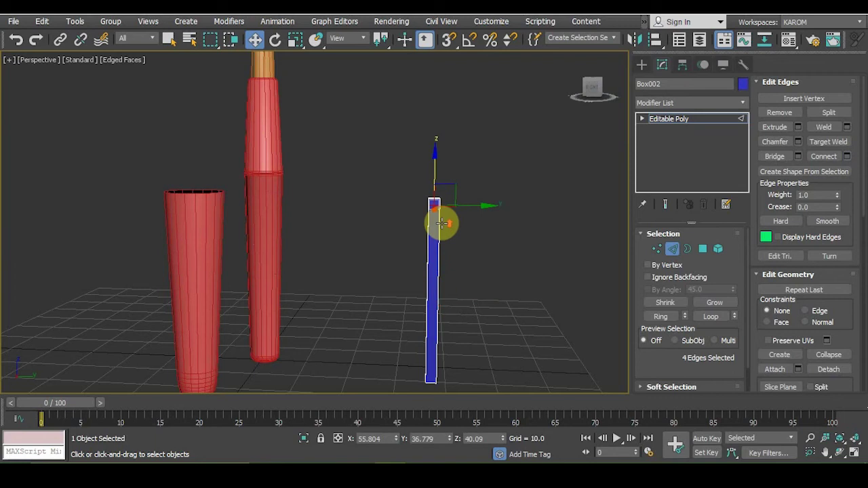
scroll(441, 223, up, 2)
Extrude the small top face of the clip bar by 0.84 into a short nub
key(4)
click(430, 200)
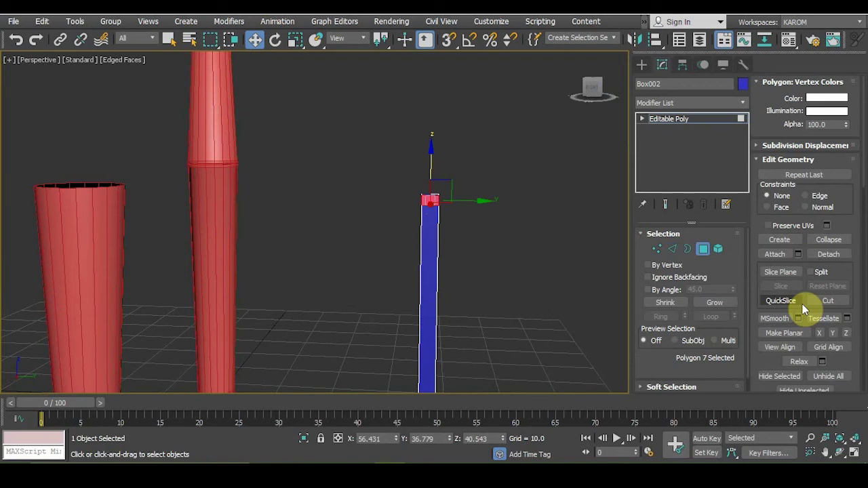
scroll(802, 304, down, 5)
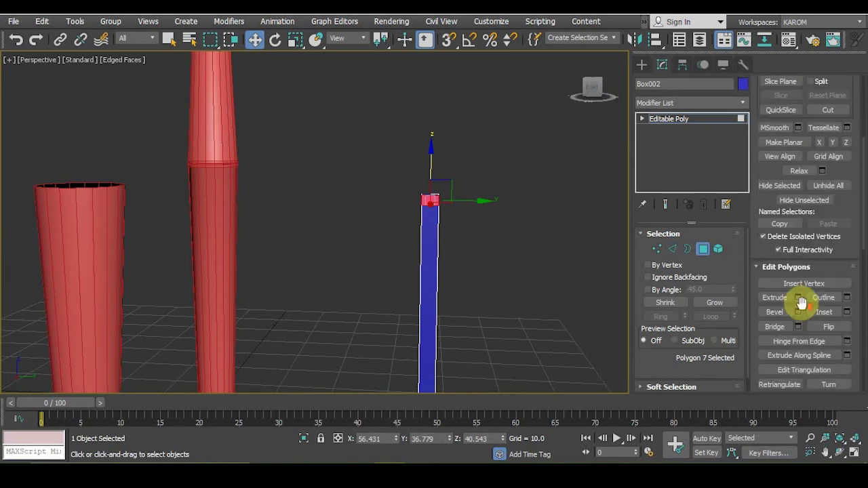
click(798, 298)
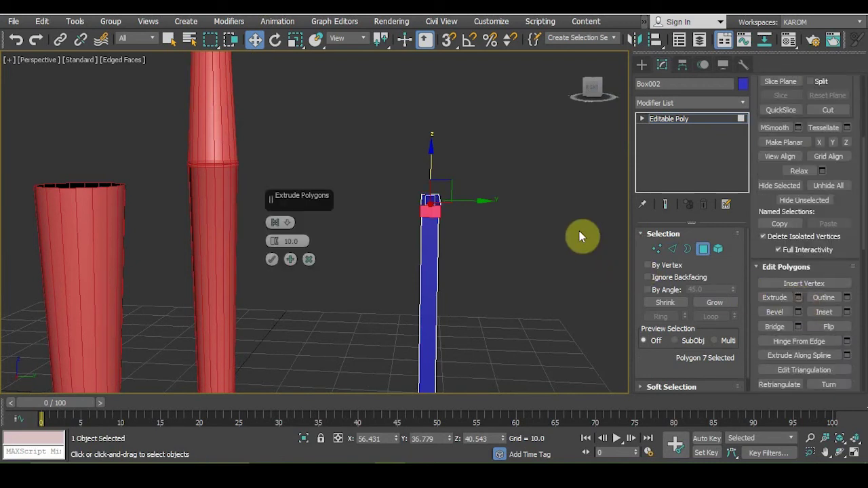
alt+middle_drag(579, 237, 407, 245)
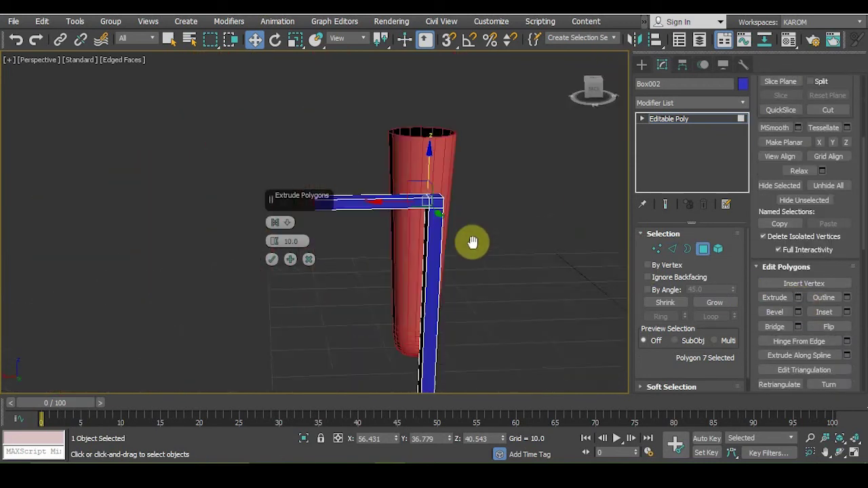
right_click(275, 242)
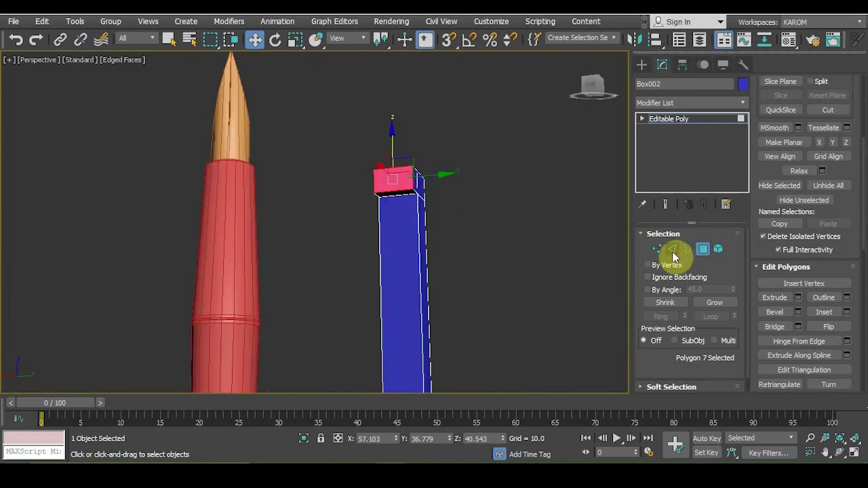
click(672, 249)
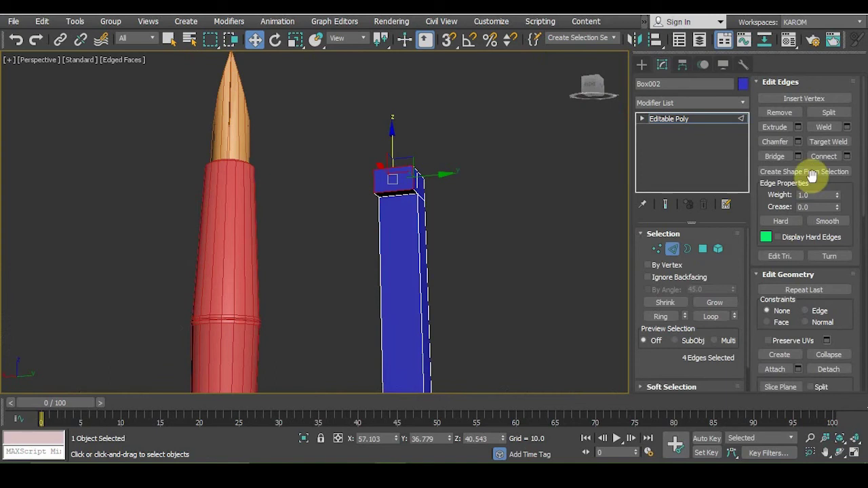
Chamfer the edges of the clip's top nub to round it off
mouse_move(614, 169)
alt+middle_down()
mouse_move(531, 172)
mouse_move(512, 201)
alt+middle_up()
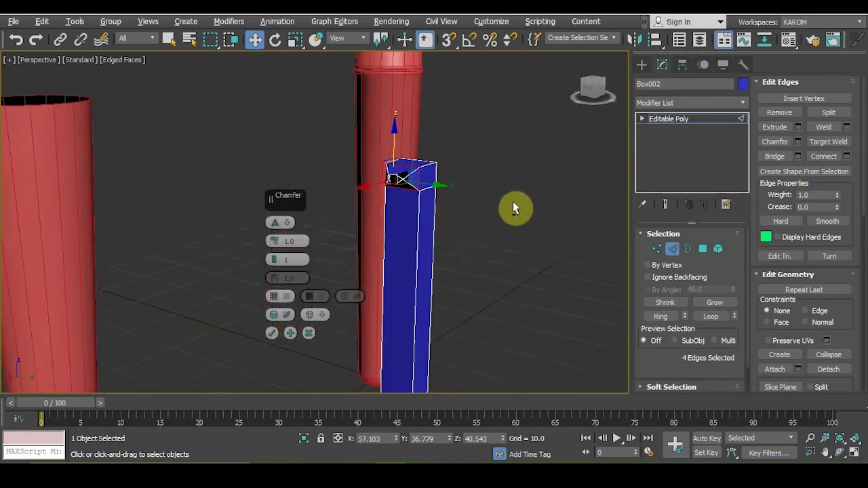
right_click(274, 248)
alt+middle_drag(522, 226, 517, 234)
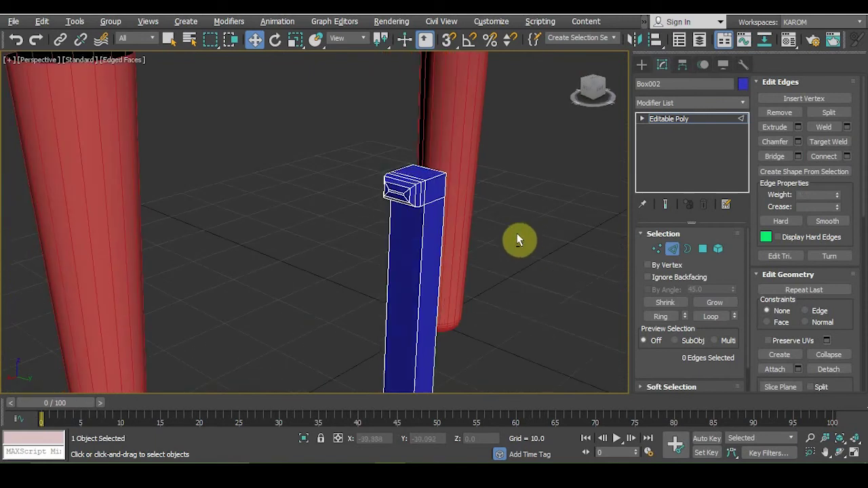
mouse_move(514, 292)
middle_down()
mouse_move(519, 215)
mouse_move(561, 247)
middle_up()
scroll(517, 231, down, 5)
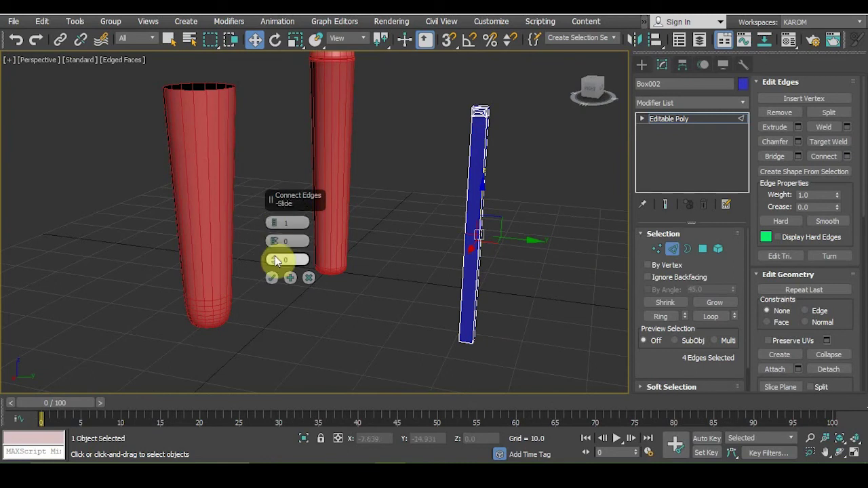
Add an edge loop near the clip bar's bottom and select its bottom face
drag(274, 261, 285, 475)
drag(274, 260, 274, 261)
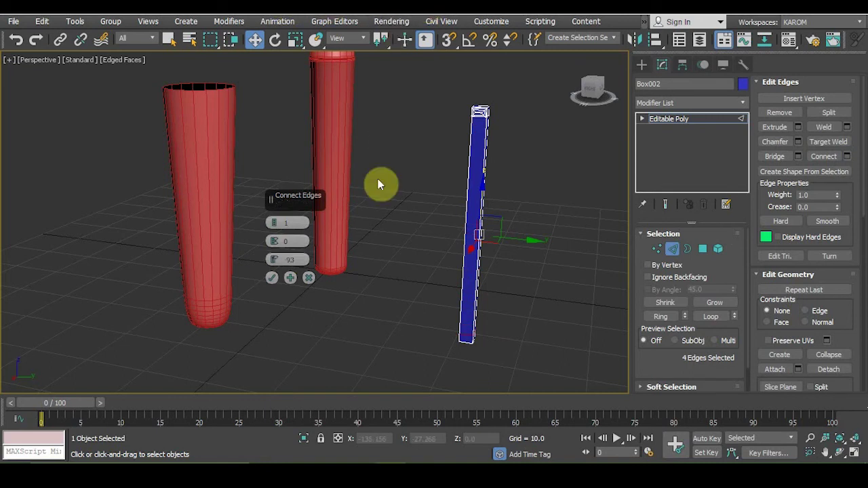
click(271, 279)
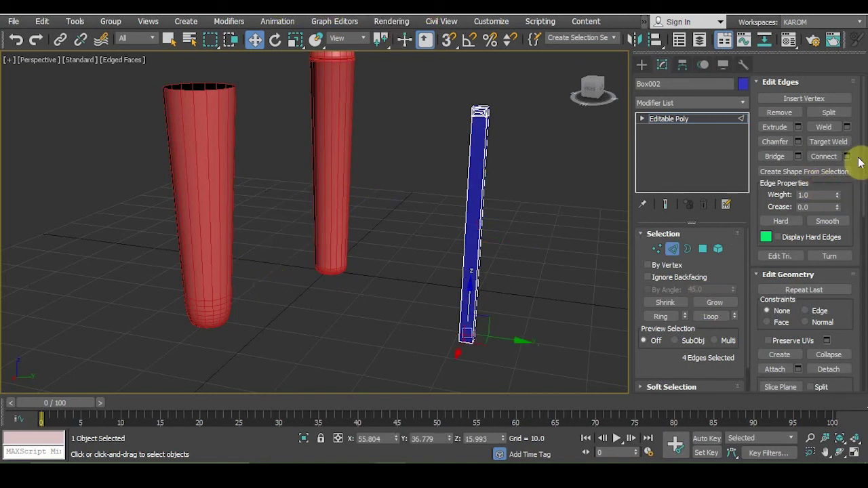
click(703, 249)
click(466, 337)
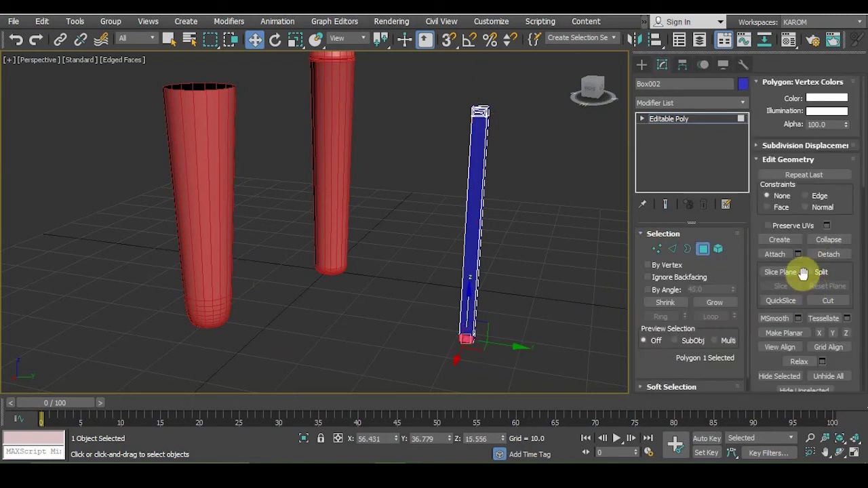
Inspect Box002's new bevelled foot, then slide Object001 along X against the clip
scroll(806, 271, down, 2)
scroll(806, 275, down, 1)
scroll(807, 278, down, 1)
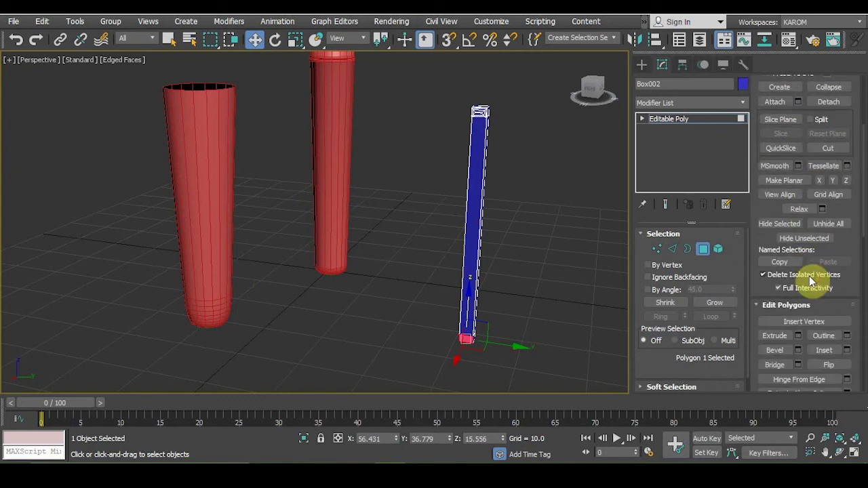
scroll(808, 290, down, 1)
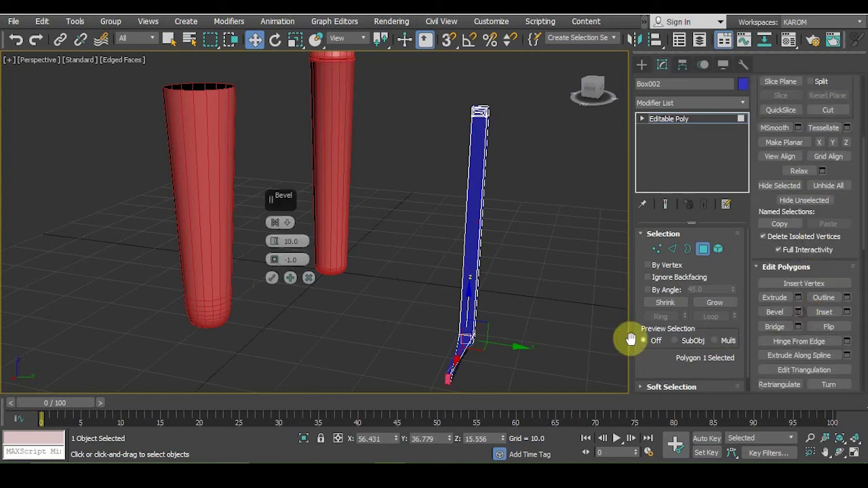
alt+middle_drag(562, 271, 281, 281)
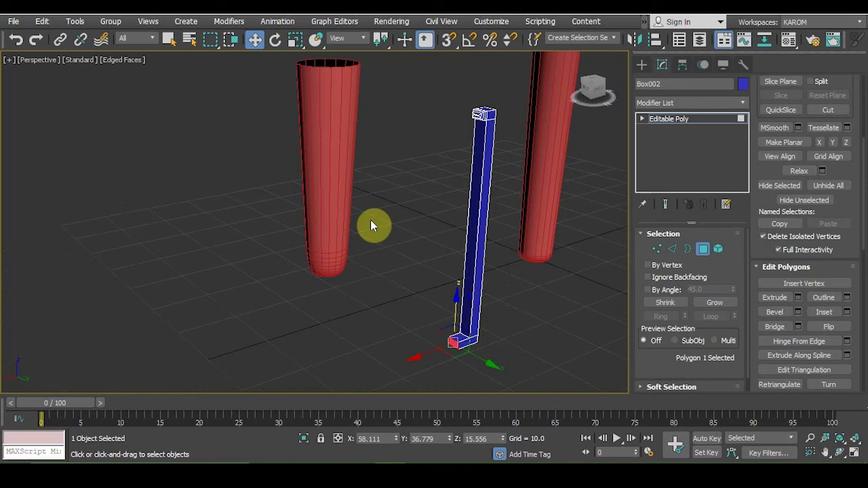
drag(258, 280, 220, 284)
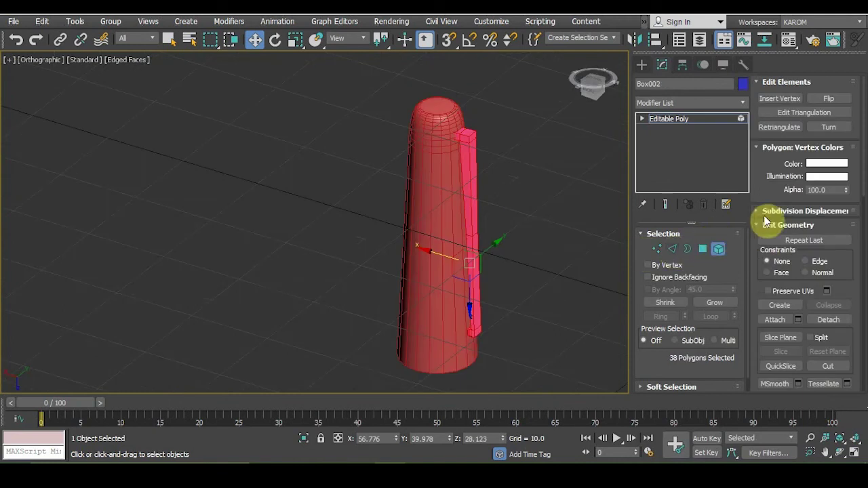
Colour the clip Box002 orange
click(742, 84)
click(352, 228)
click(497, 306)
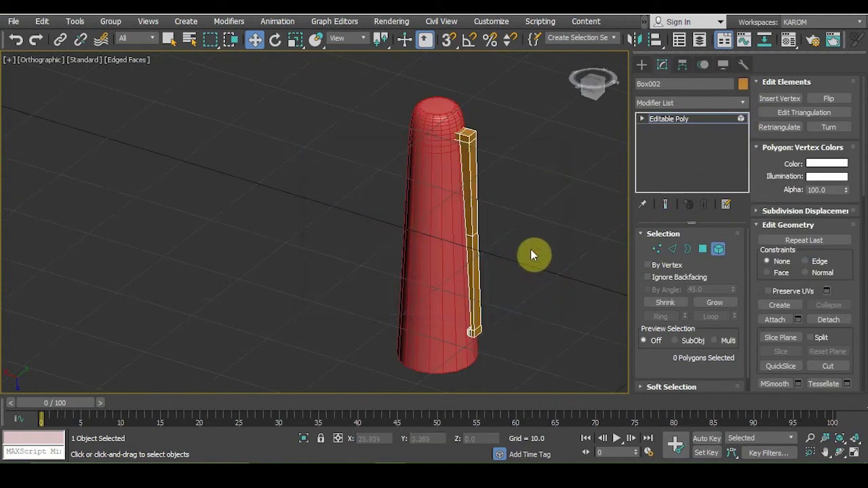
Add a TurboSmooth modifier to round the clip
click(675, 103)
key(t)
key(u)
key(Return)
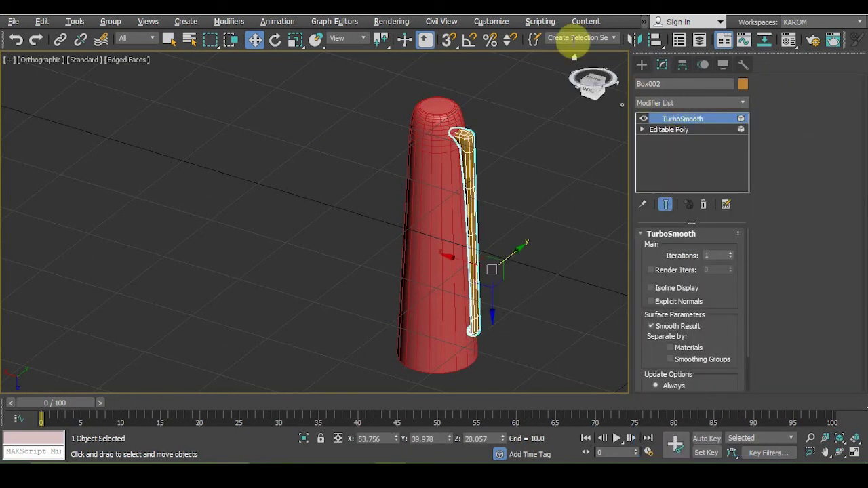
Select the pen's end piece
scroll(317, 312, up, 5)
middle_drag(378, 162, 414, 278)
click(355, 287)
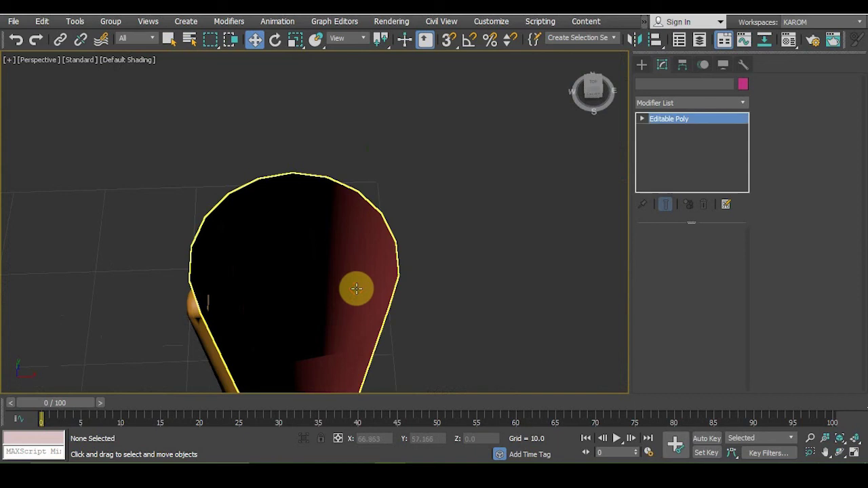
Apply a Shell modifier to give the open pen body wall thickness
click(670, 103)
key(s)
key(h)
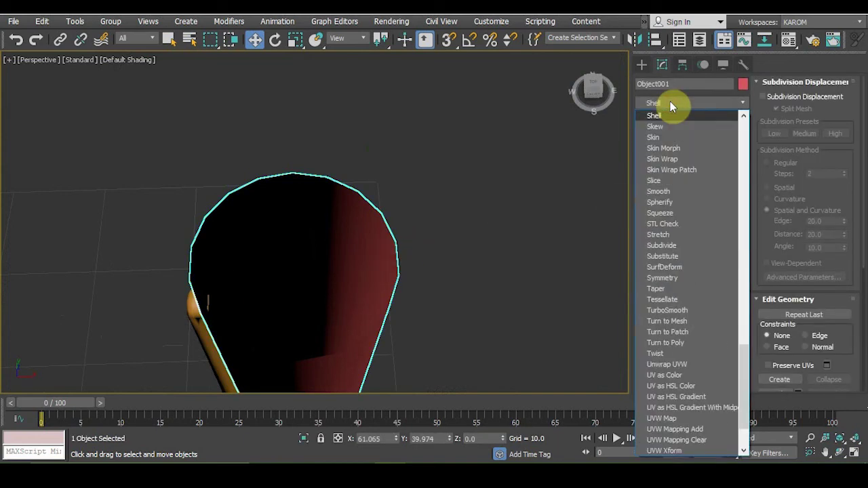
key(Return)
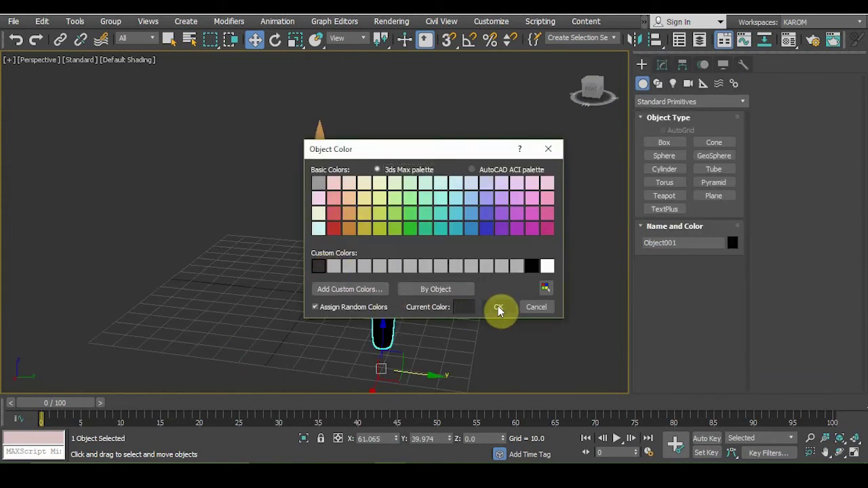
Confirm black as the body colour, deselect, and view the pen and cap
click(498, 307)
click(443, 319)
mouse_move(453, 254)
alt+middle_down()
mouse_move(397, 267)
mouse_move(342, 243)
alt+middle_up()
mouse_move(416, 249)
alt+middle_down()
mouse_move(354, 250)
mouse_move(398, 244)
mouse_move(498, 266)
alt+middle_up()
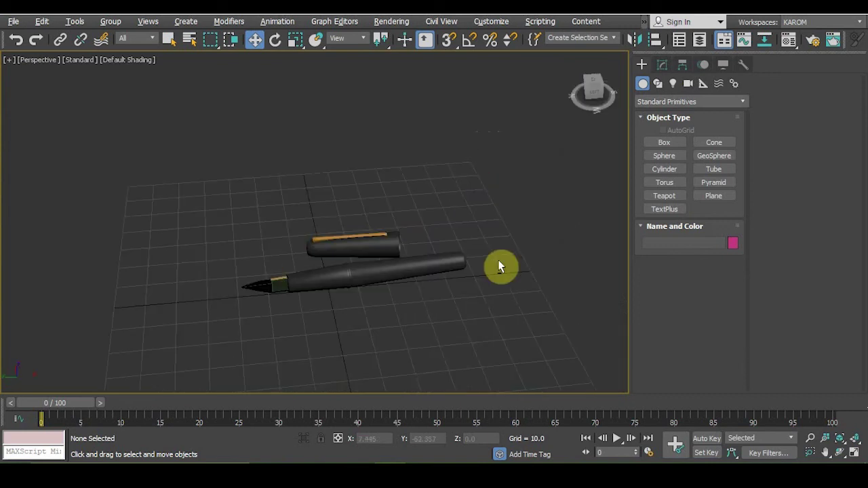
Move the cap group across the grid to lie alongside the black pen
mouse_move(373, 237)
mouse_down()
mouse_move(300, 248)
mouse_move(184, 246)
mouse_move(248, 246)
mouse_up()
click(397, 210)
mouse_move(398, 211)
alt+middle_down()
mouse_move(341, 260)
mouse_move(310, 248)
mouse_move(294, 196)
mouse_move(301, 170)
mouse_move(289, 177)
mouse_move(345, 224)
mouse_move(413, 253)
mouse_move(402, 242)
alt+middle_up()
scroll(344, 253, up, 4)
scroll(354, 221, down, 2)
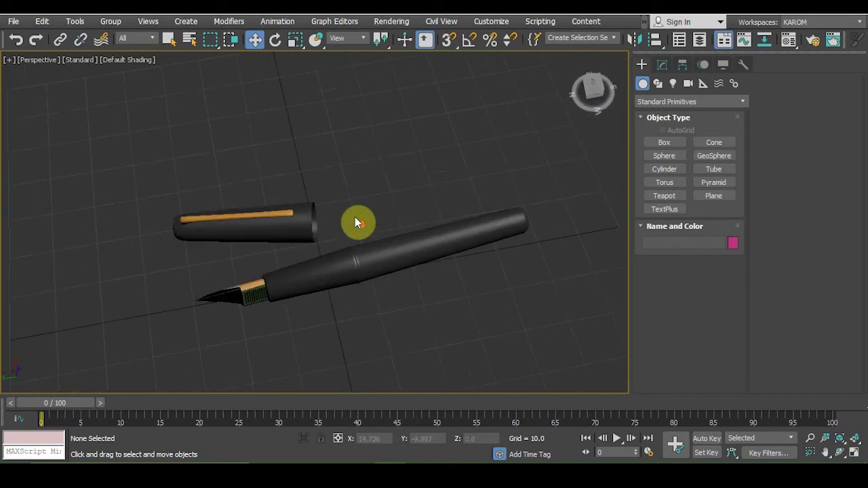